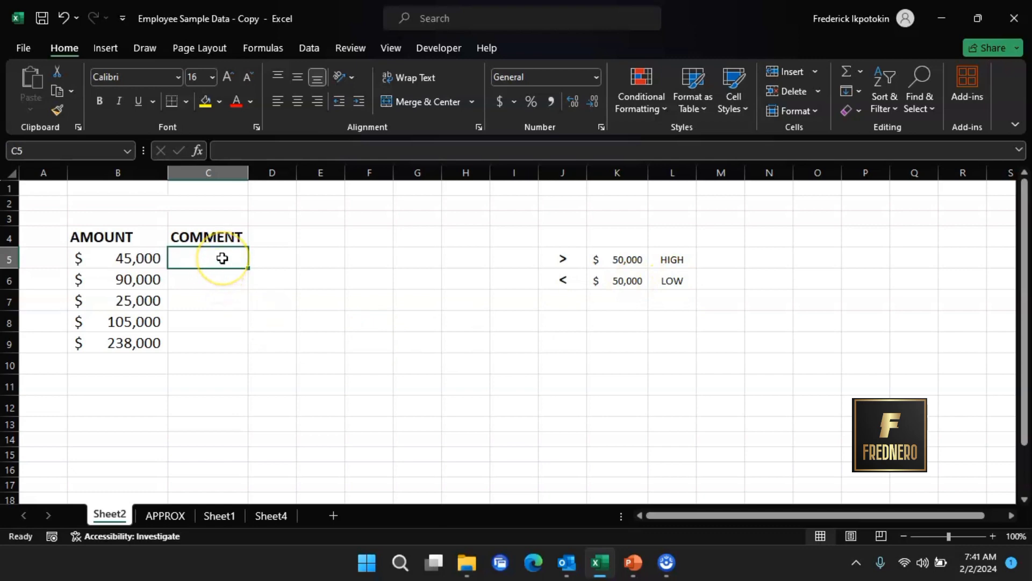
- Start an IF formula in C5 whose test checks whether B5 is greater than 50000
type("=")
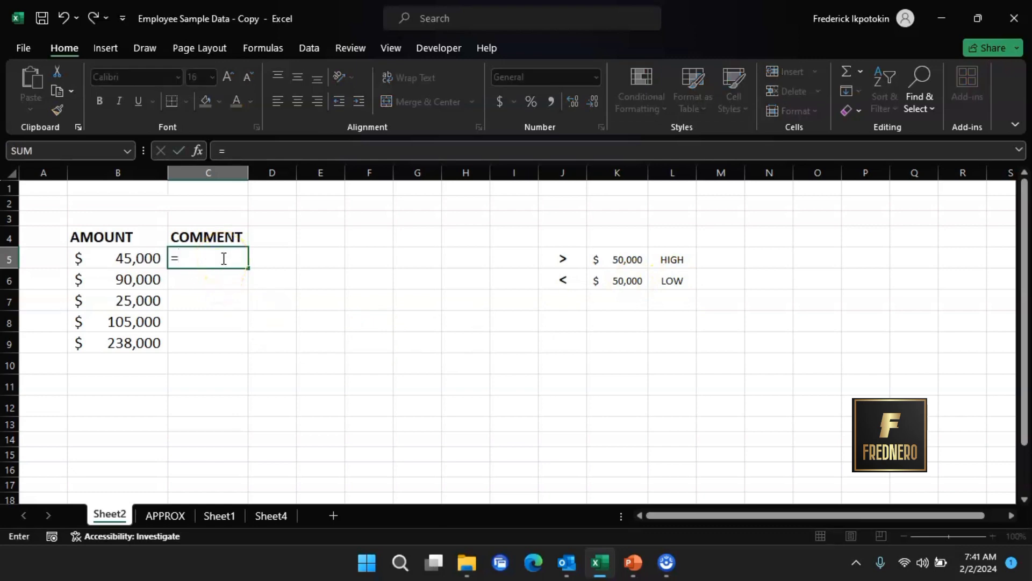
type("IF")
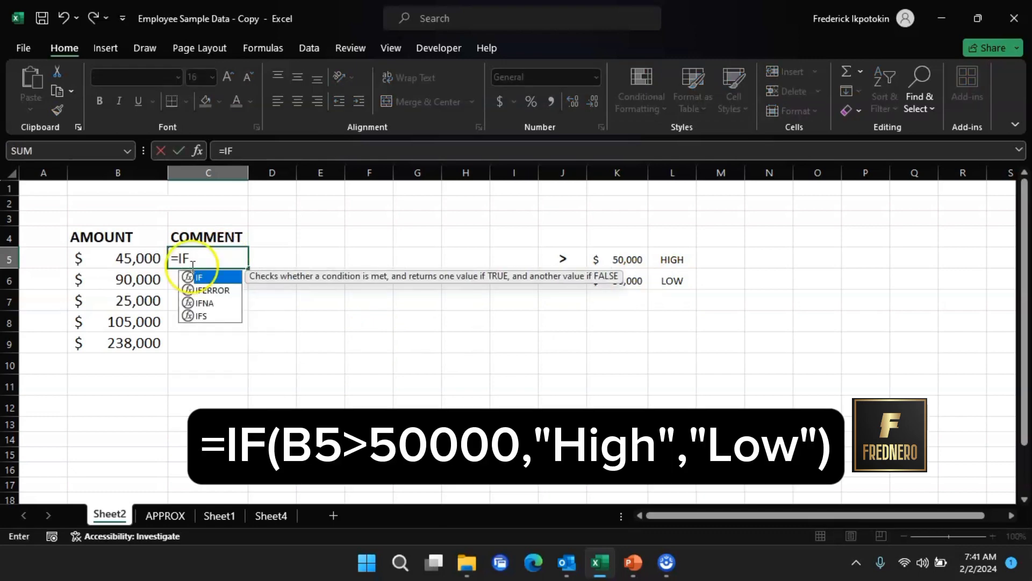
double_click(200, 277)
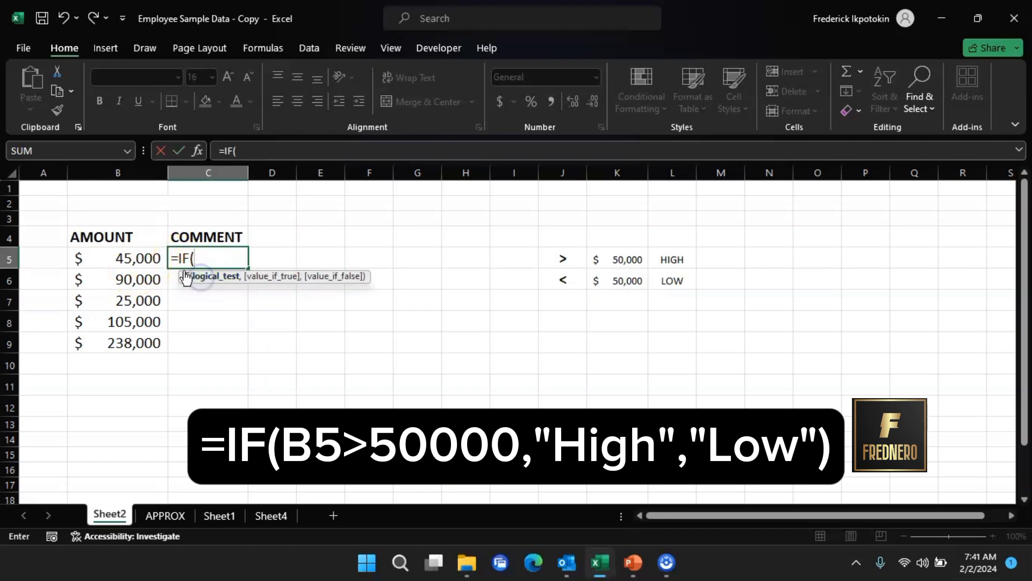
left_click(136, 260)
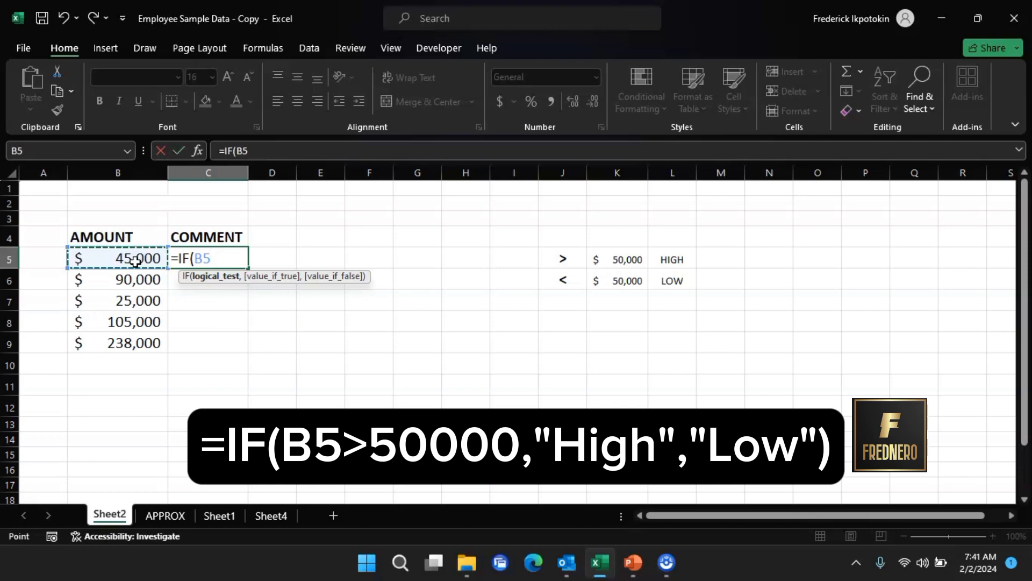
type(">")
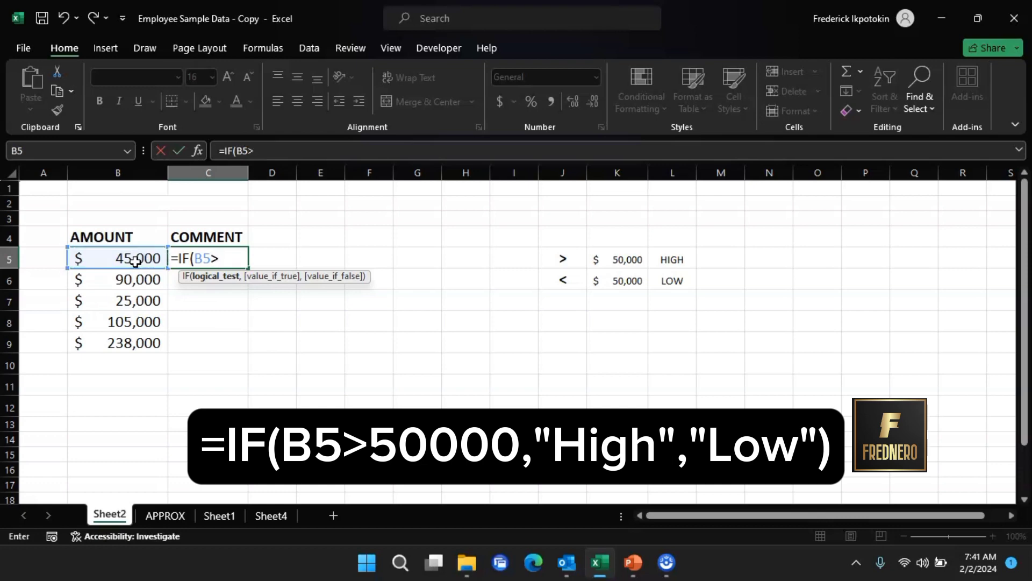
type("50000")
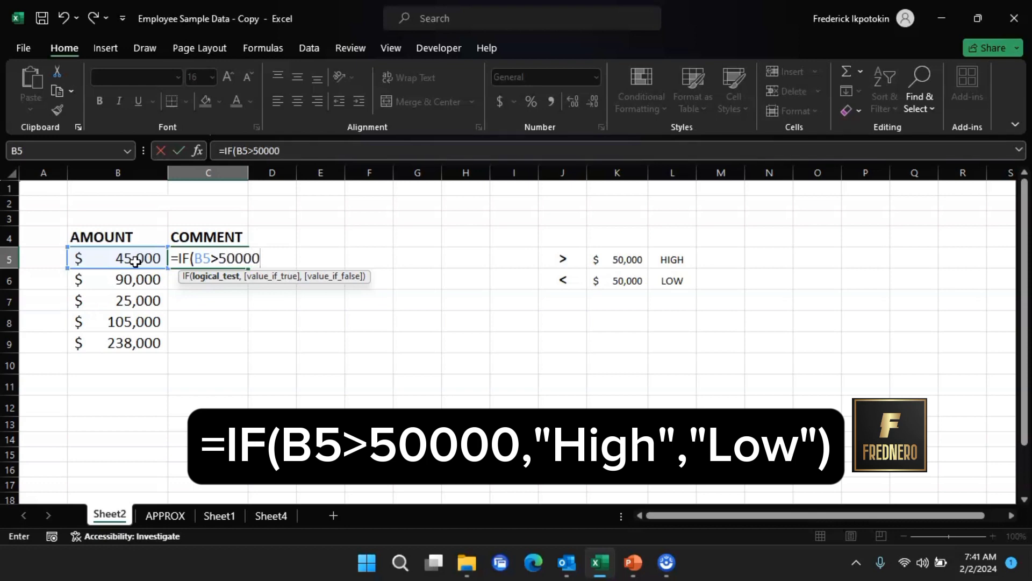
type(",")
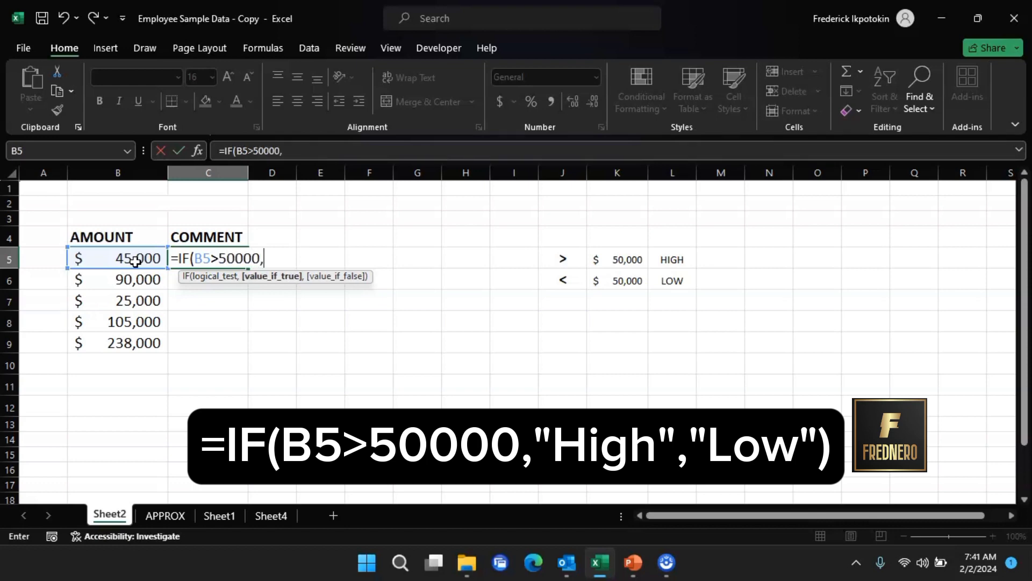
type("\"High")
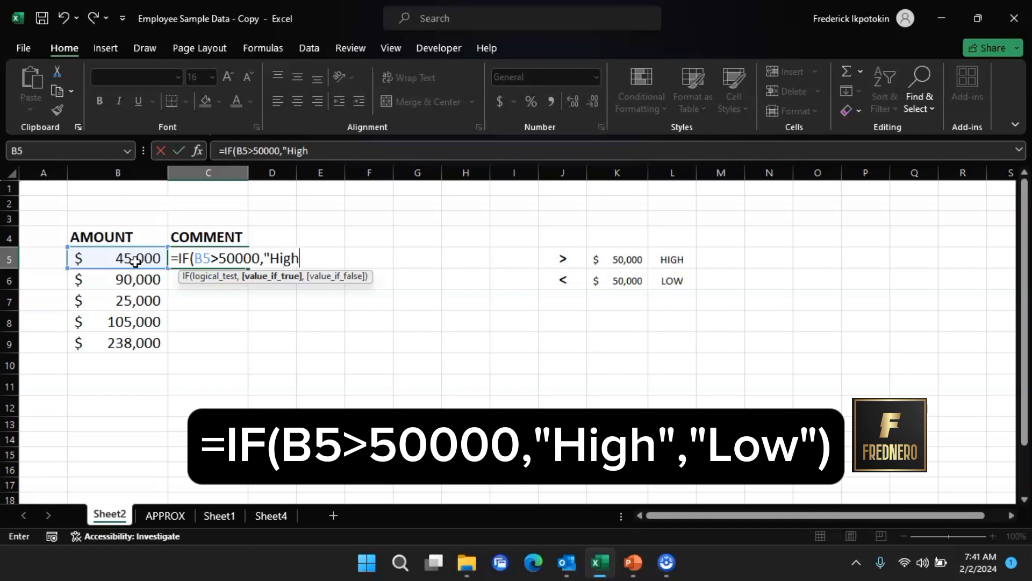
- Complete the formula to return "High" when true and "Low" otherwise, and enter it
type("\",")
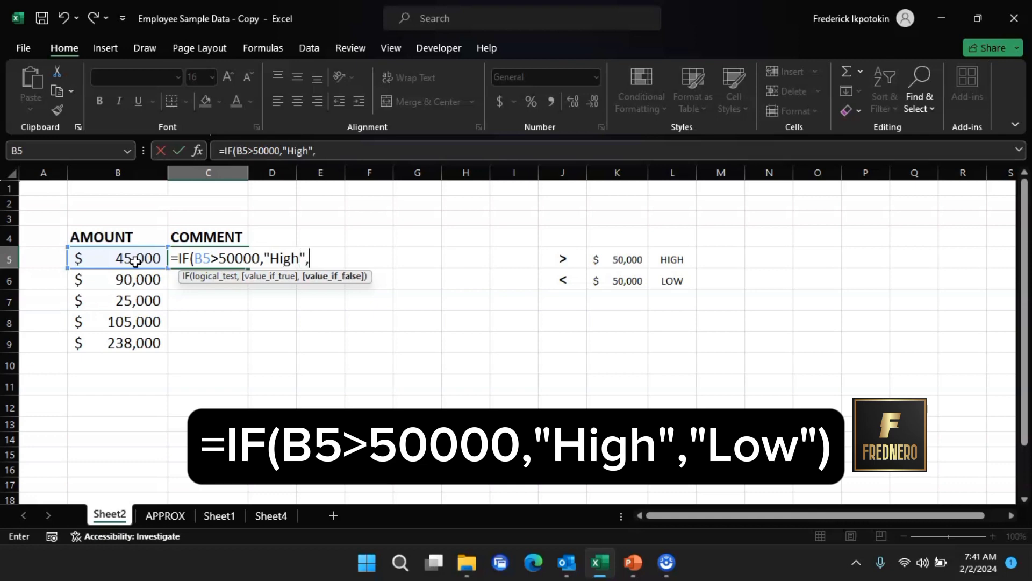
type("Lo")
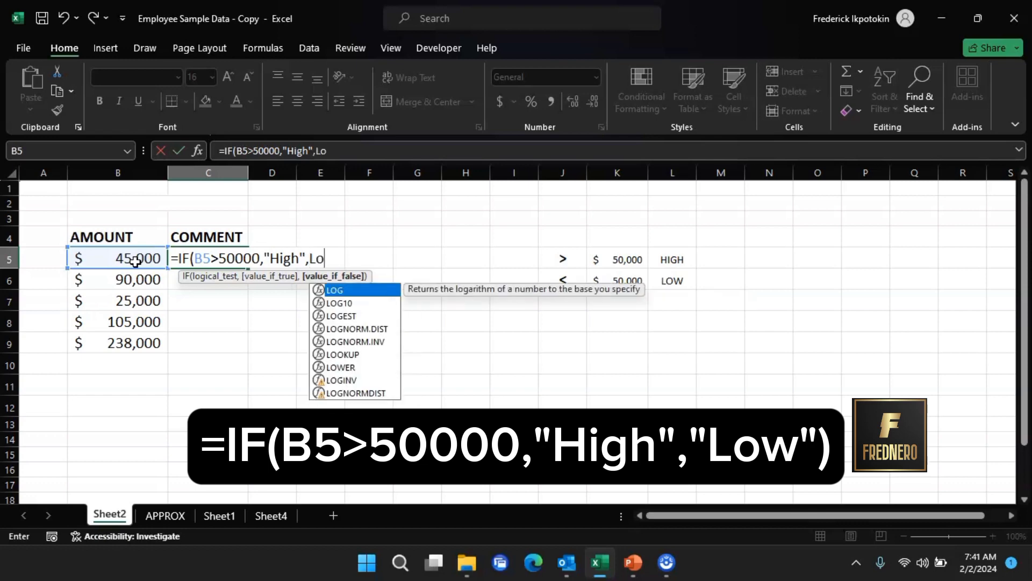
type("w")
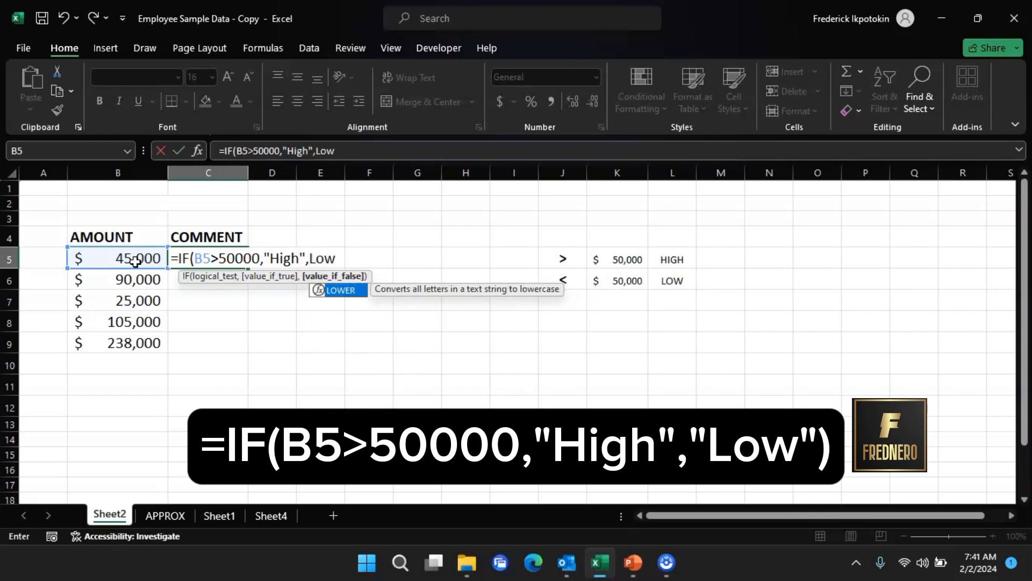
key("BackSpace")
key("BackSpace")
key("BackSpace")
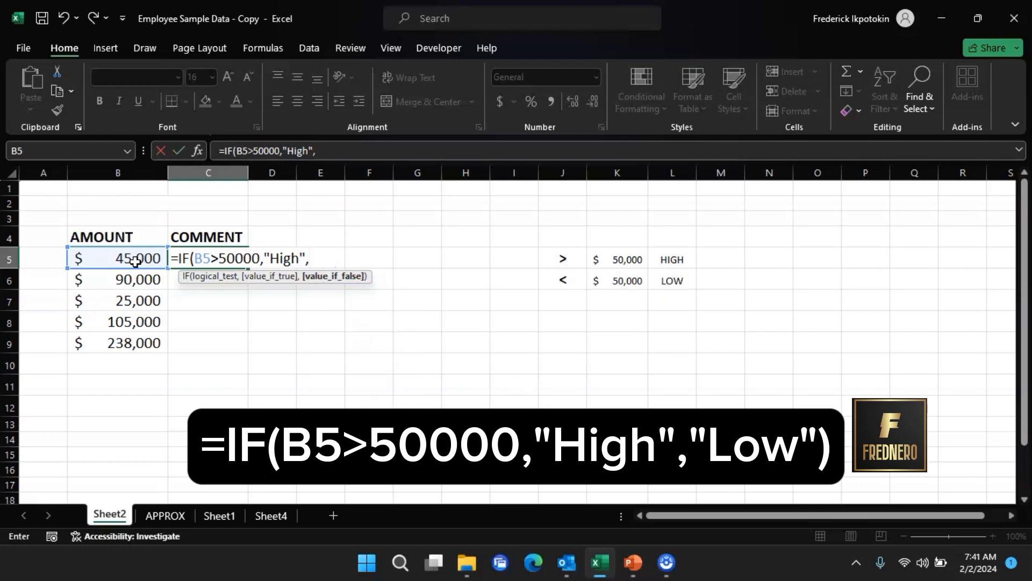
type("\"Low\")")
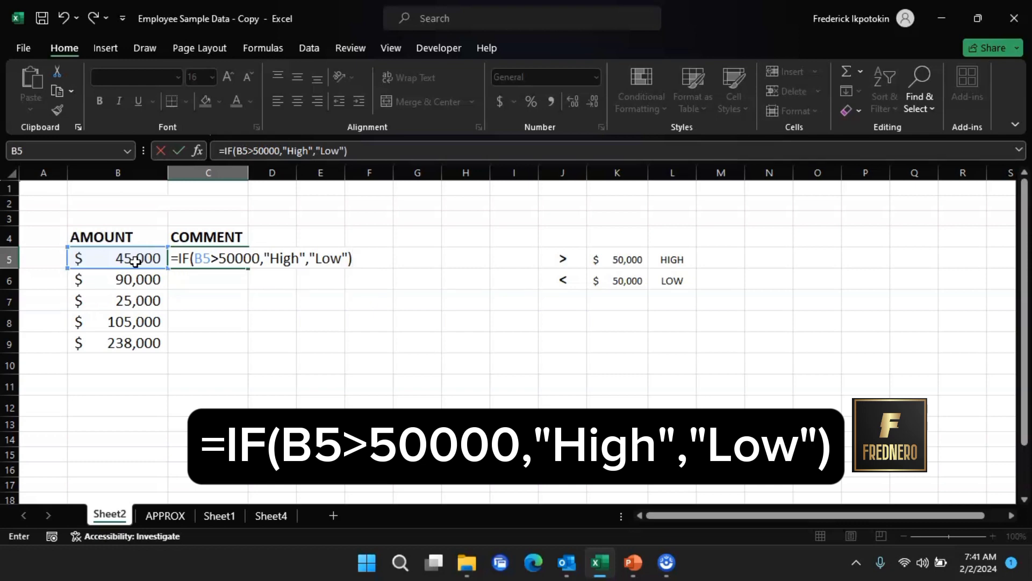
key("Return")
- Copy the C5 formula into C6
left_click(219, 259)
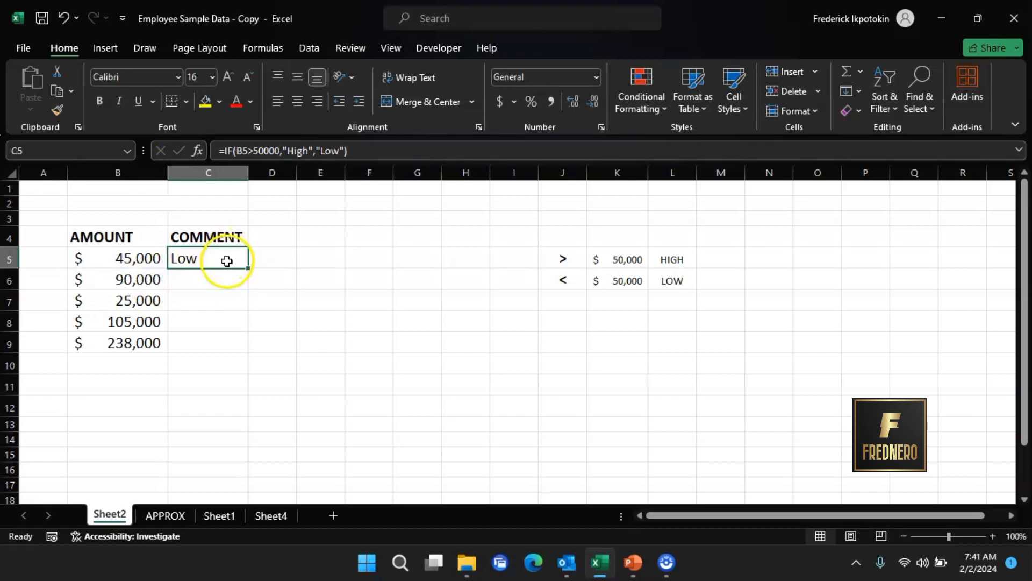
key("ctrl+c")
left_click(231, 280)
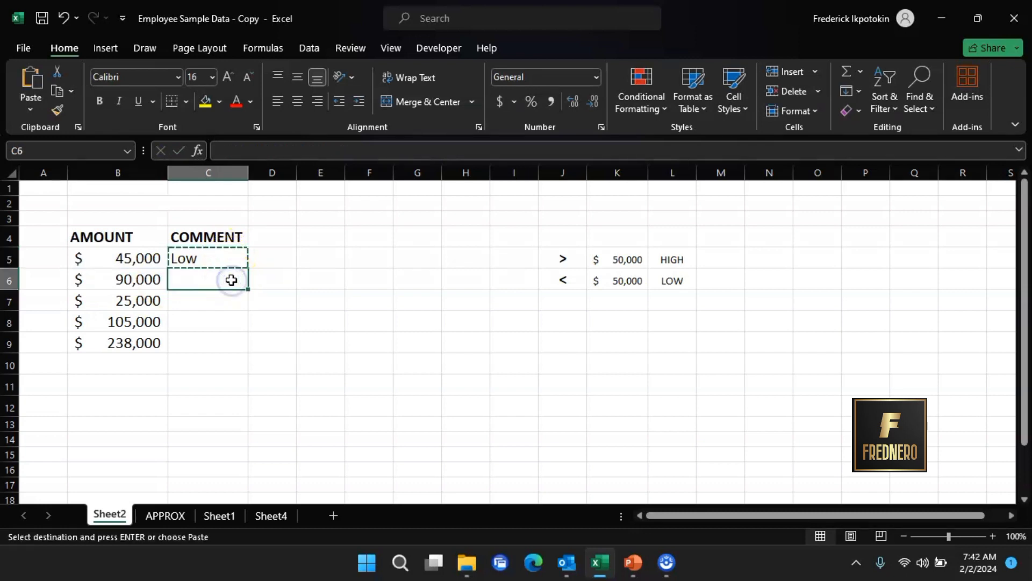
key("ctrl+v")
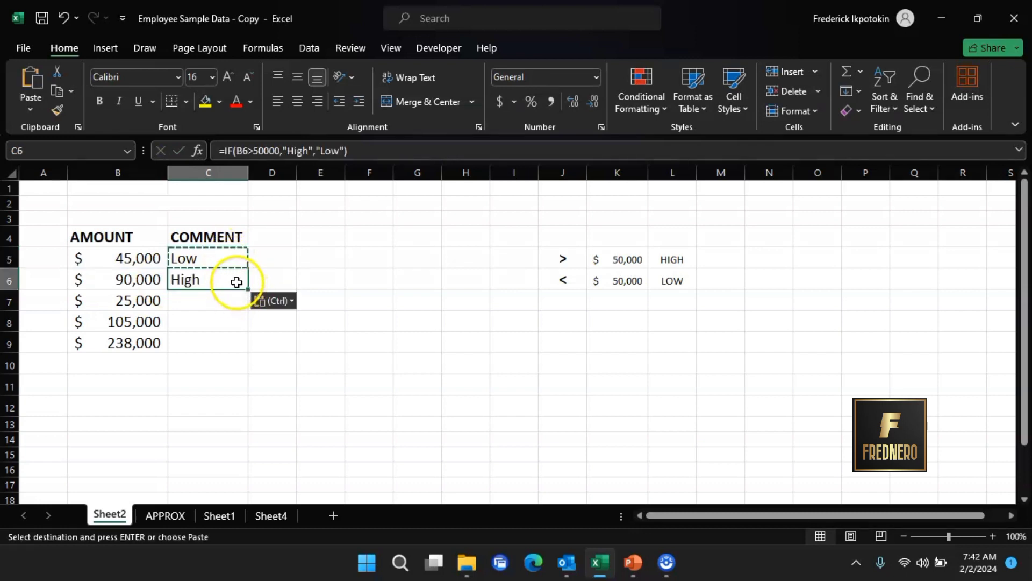
- Fill the COMMENT formula down through C9 and check the formulas in C5 and C7
left_click_drag(247, 289, 245, 342)
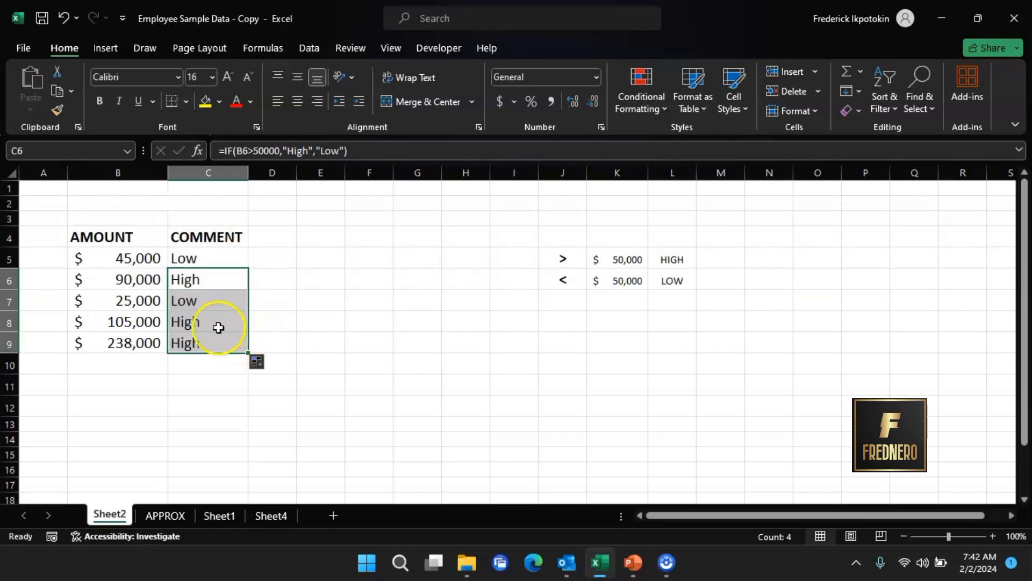
left_click(203, 259)
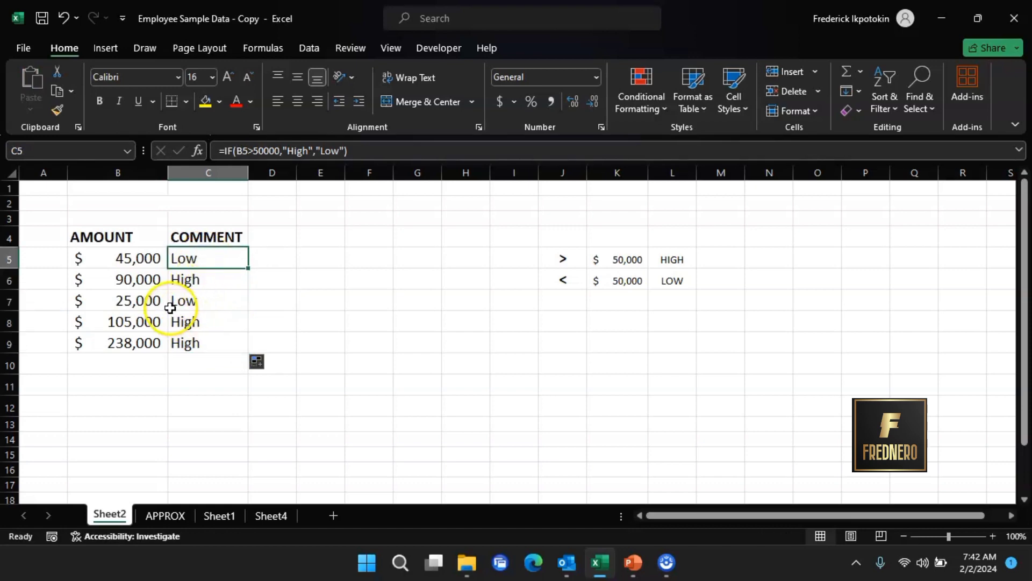
left_click(199, 304)
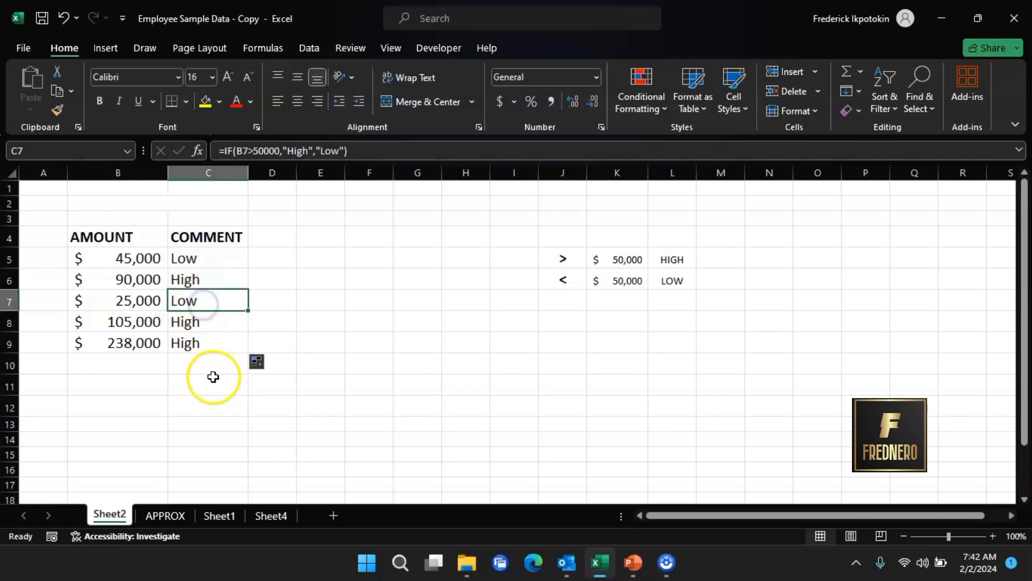
left_click(194, 407)
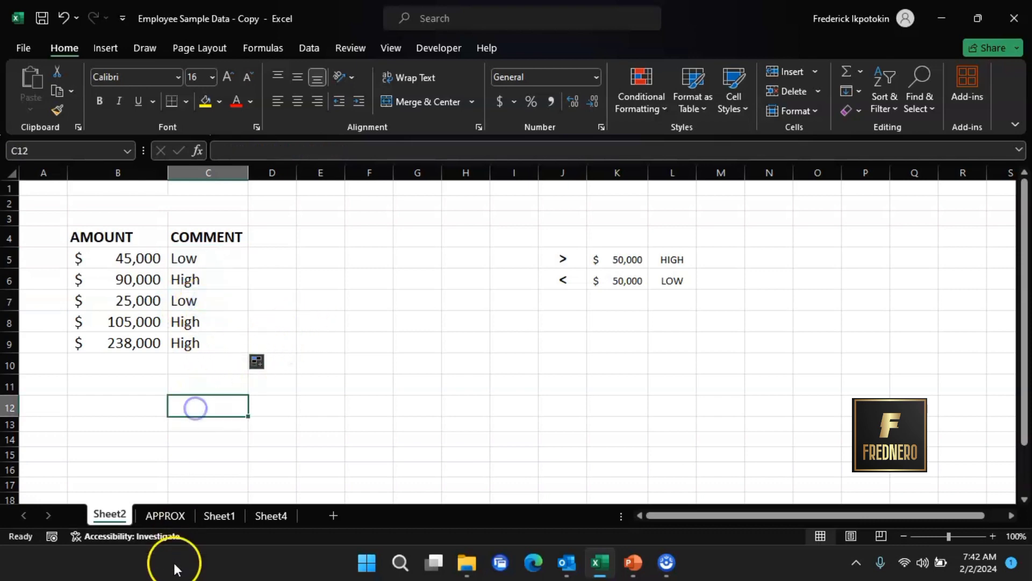
- On the APPROX sheet, begin an IF formula in C5 testing whether B5 is less than 40
left_click(164, 514)
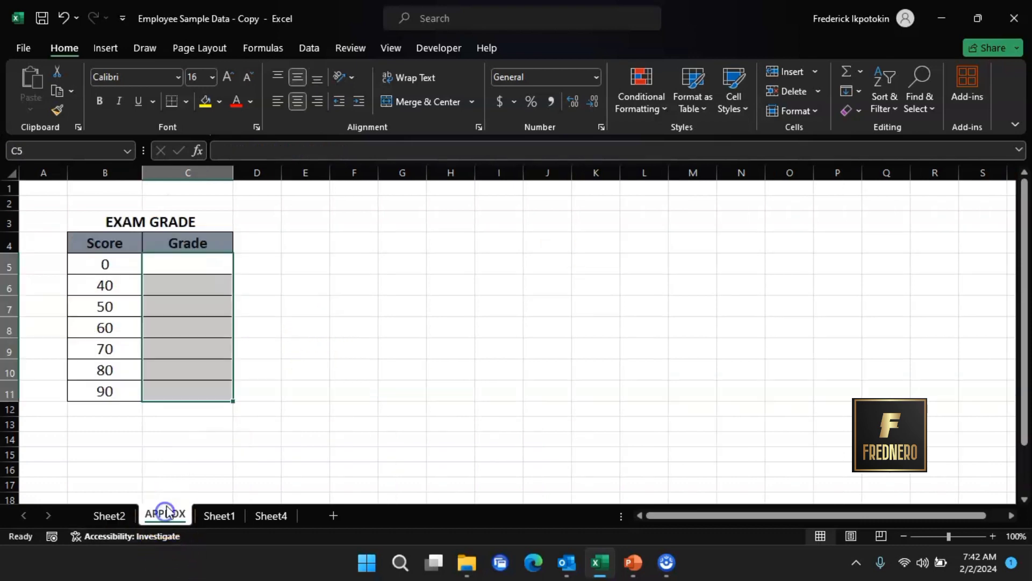
left_click(191, 263)
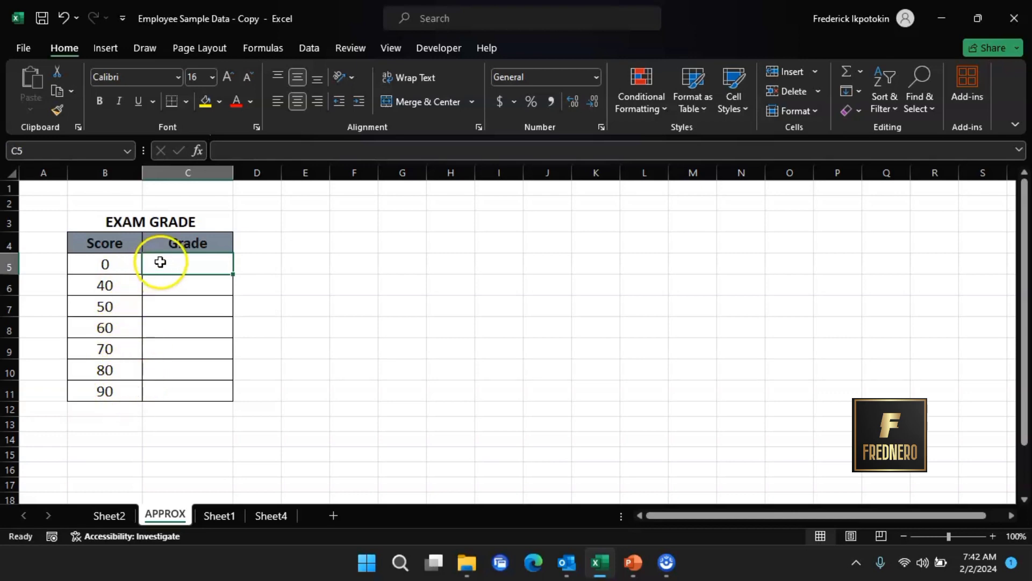
type("=")
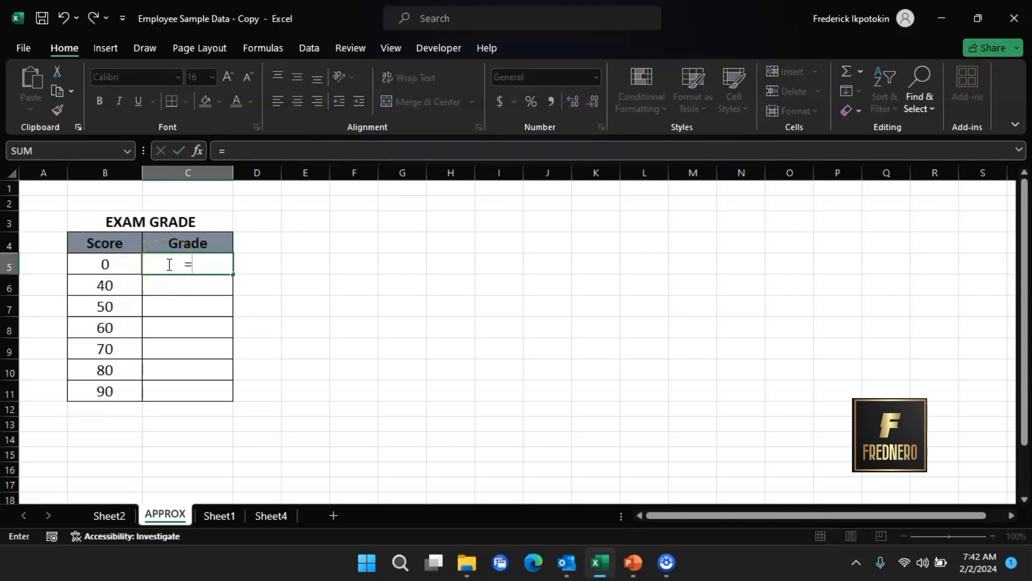
type("if")
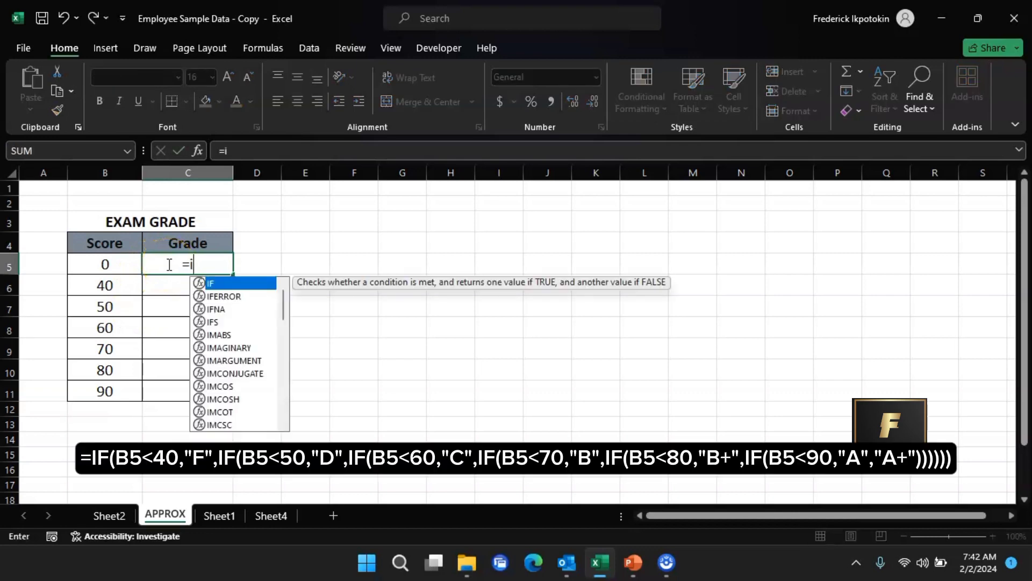
double_click(229, 284)
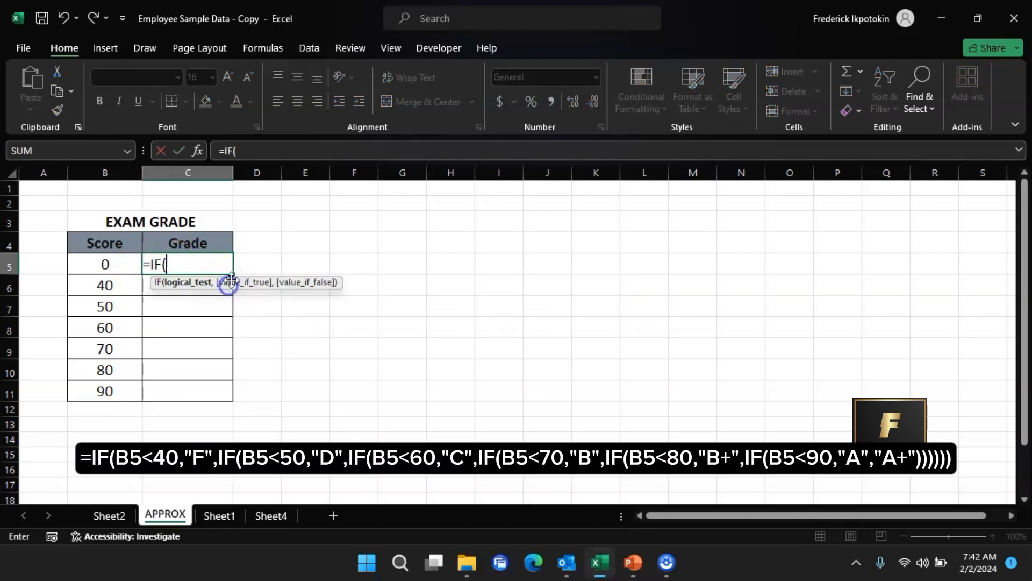
left_click(113, 264)
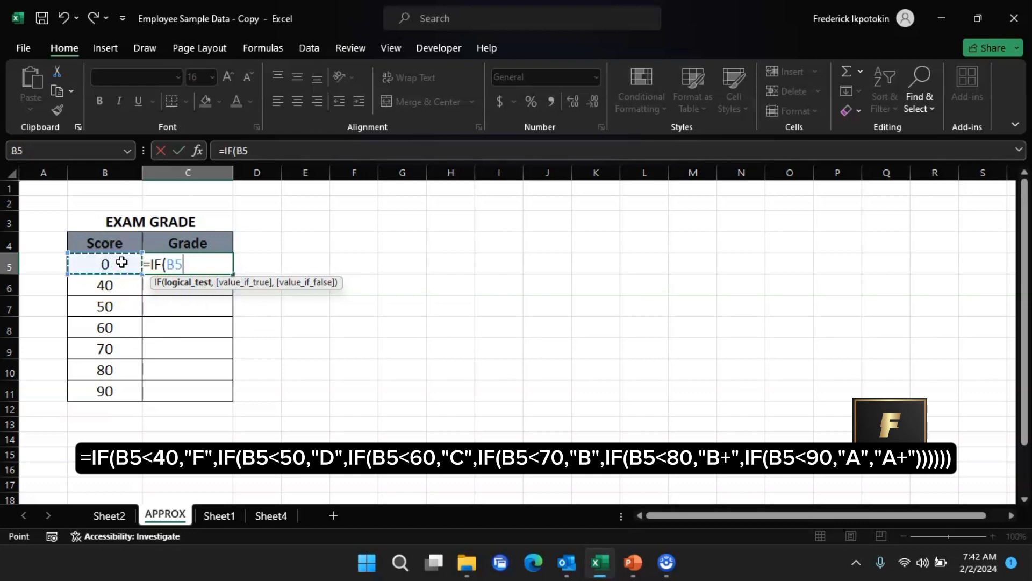
type("<40")
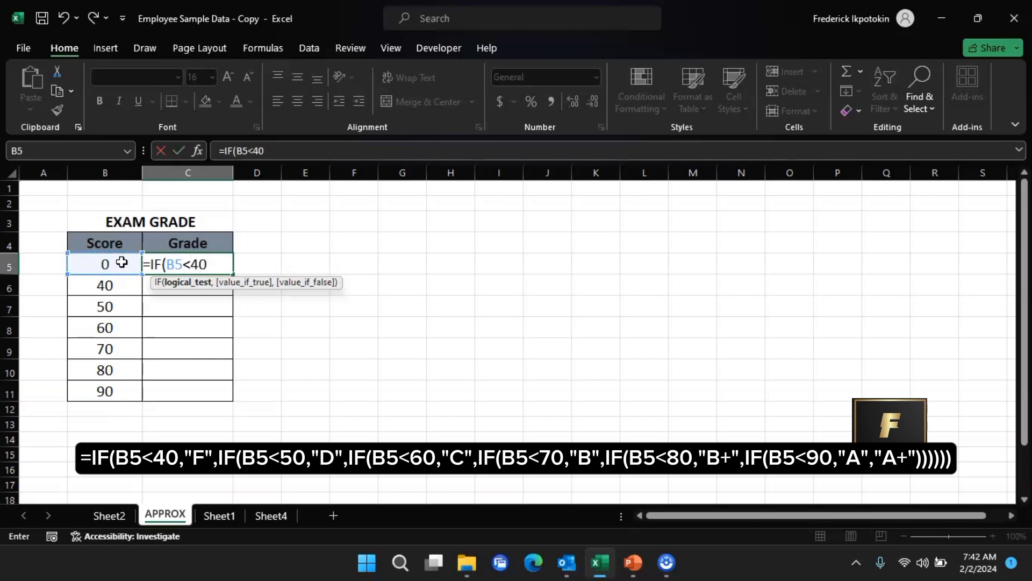
type(",")
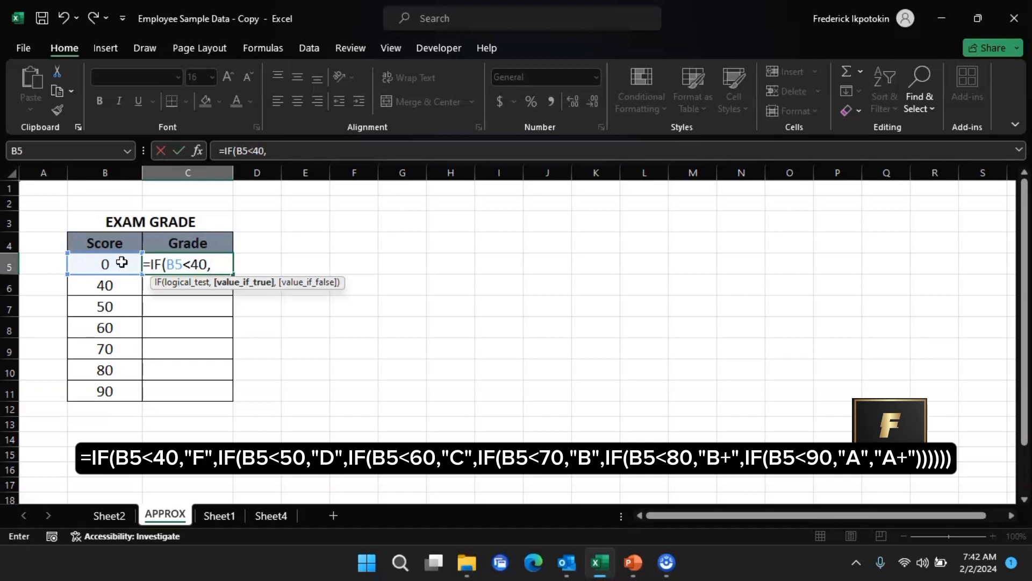
type("\"F\",")
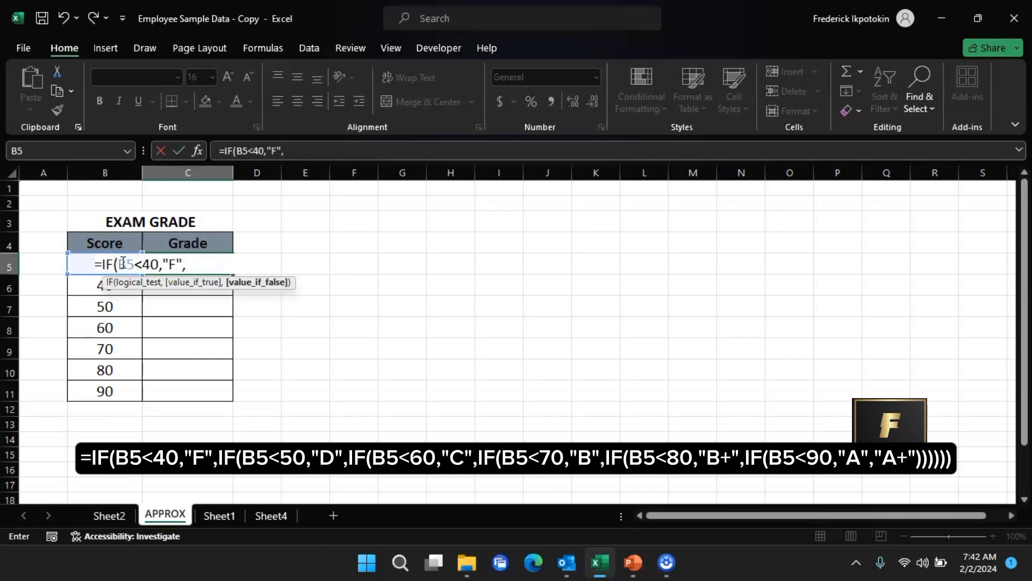
type("if")
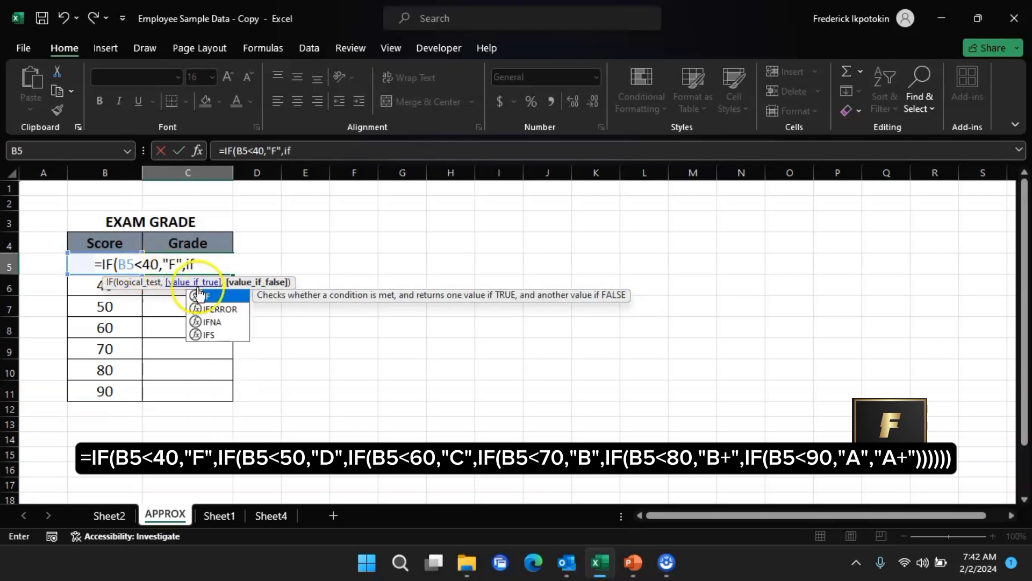
- Return "F" when true and nest a second IF testing whether B5 is less than 50
double_click(217, 295)
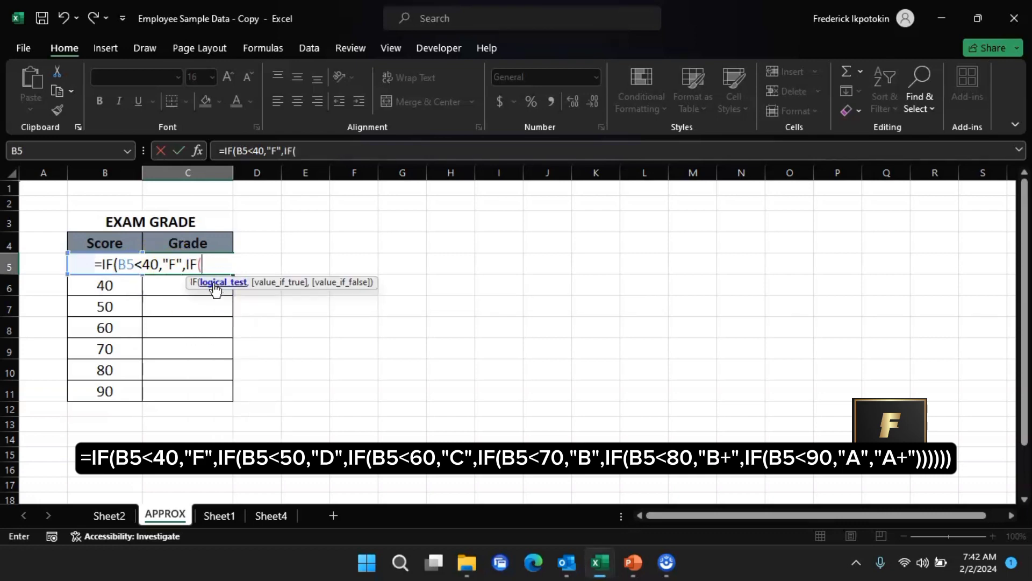
type("b5")
key("BackSpace")
key("BackSpace")
type("B")
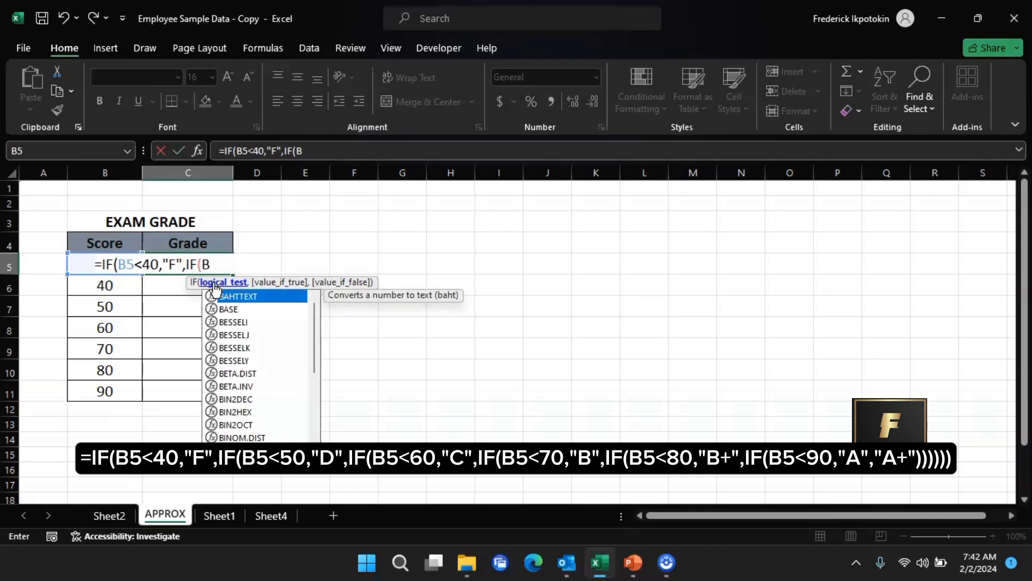
type("5<50")
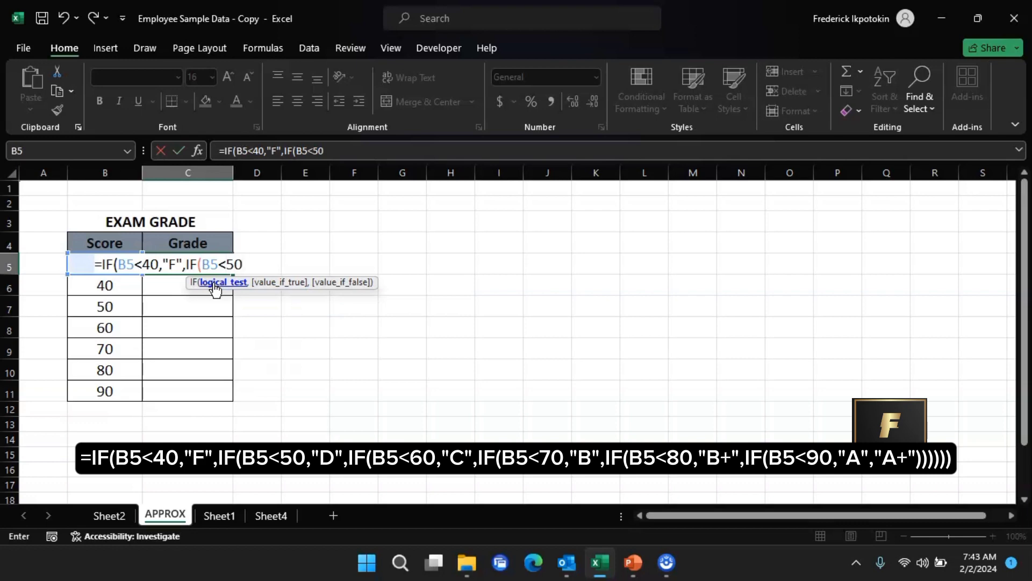
type(",\"")
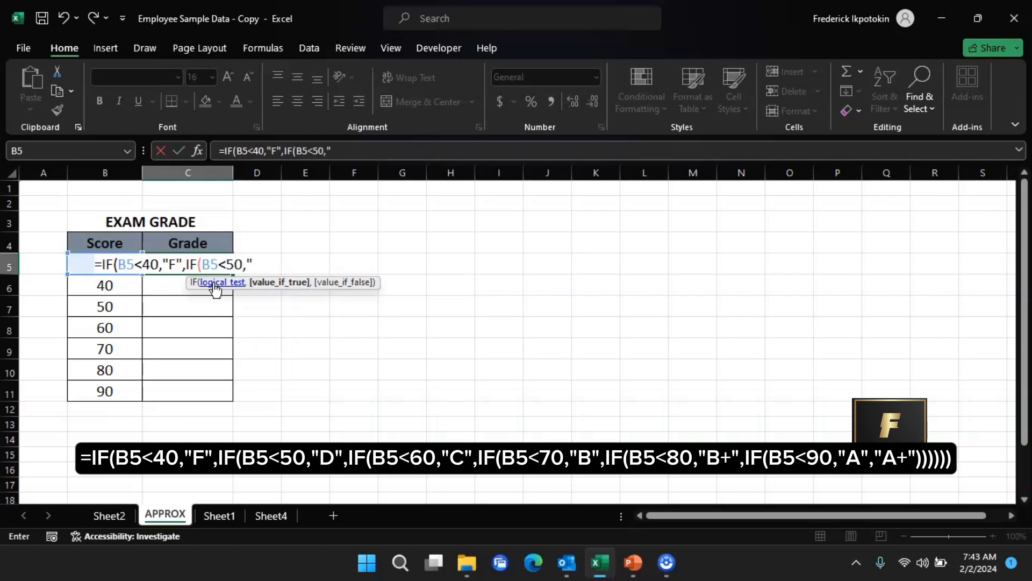
type("D\",IF")
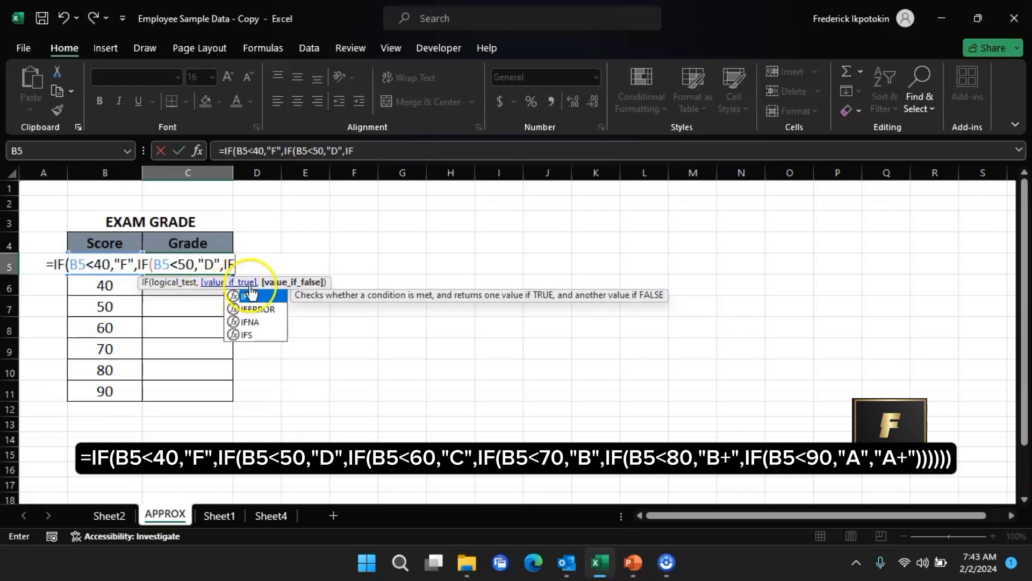
- Return "D" when the second test is true and nest a third IF
double_click(258, 297)
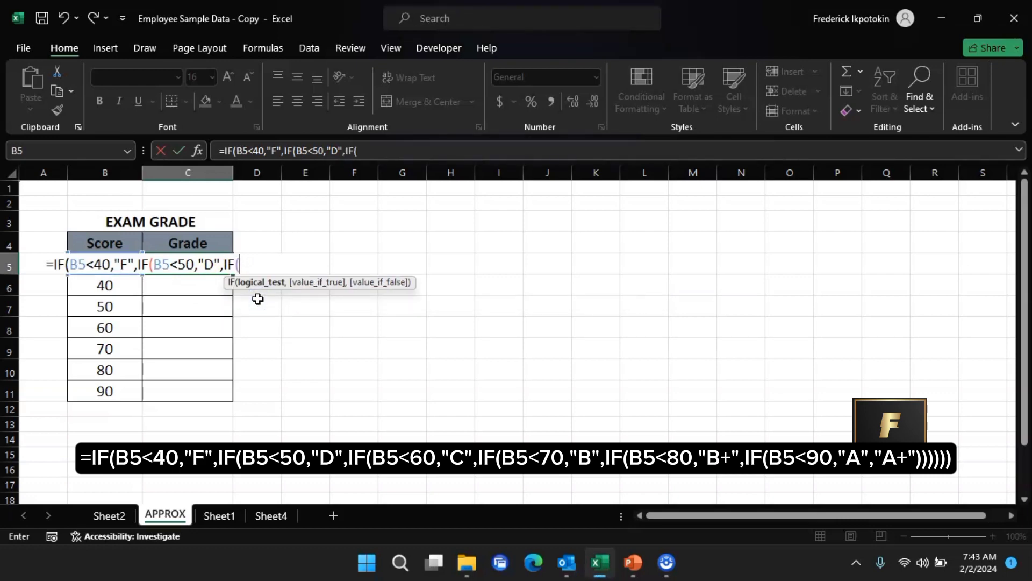
- Test whether B5 is less than 60, return "C" when true, and nest a fourth IF
type("B5<60,")
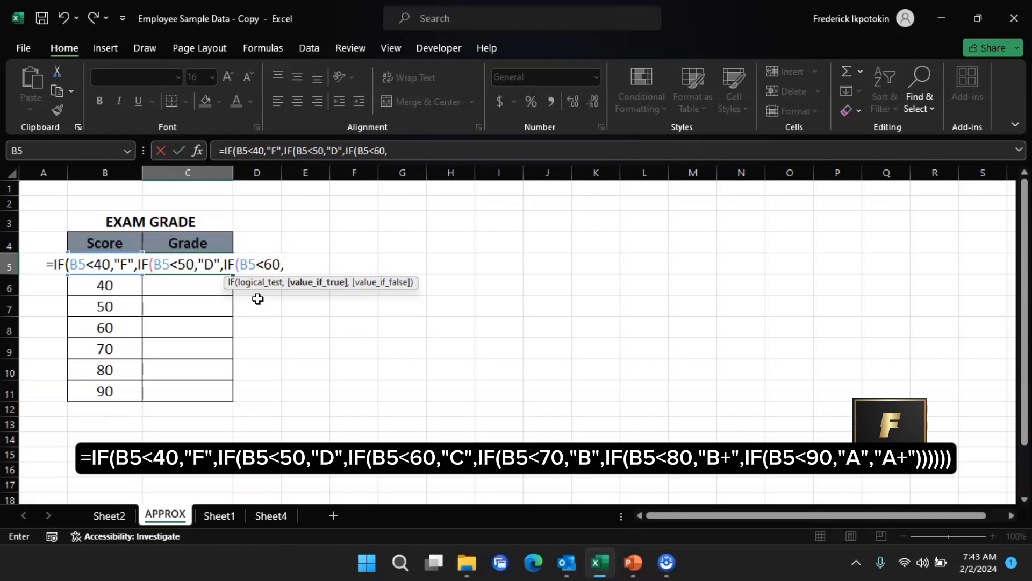
type("\"C\",IF")
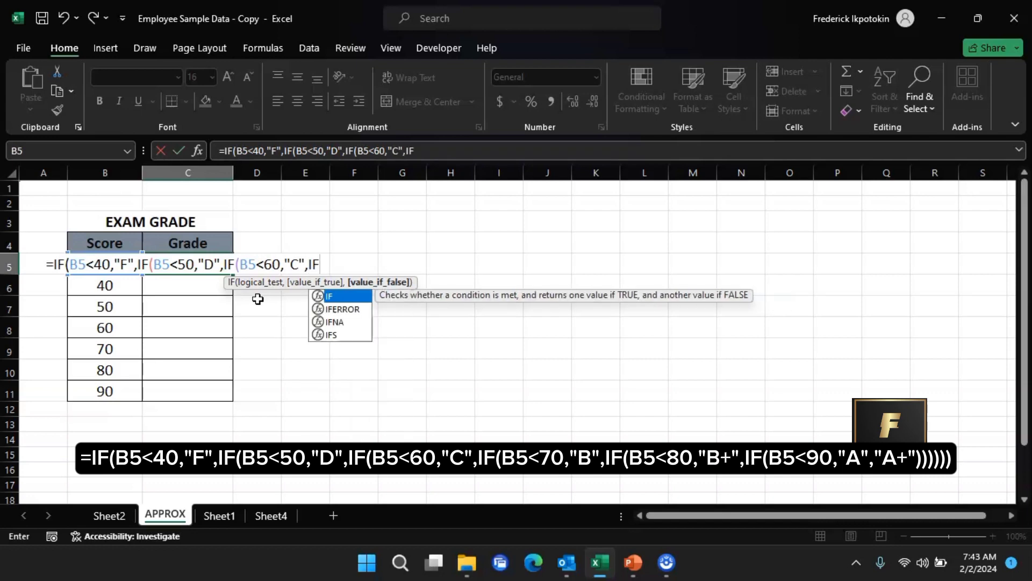
double_click(352, 297)
- Test whether B5 is less than 70, return "B" when true, and nest a fifth IF
type("B5")
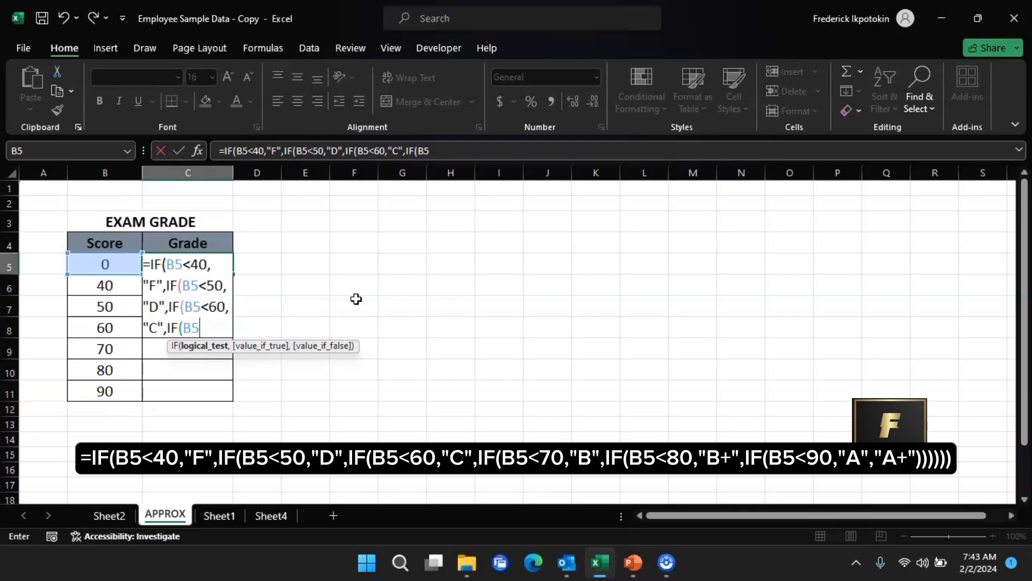
type("<70,\"")
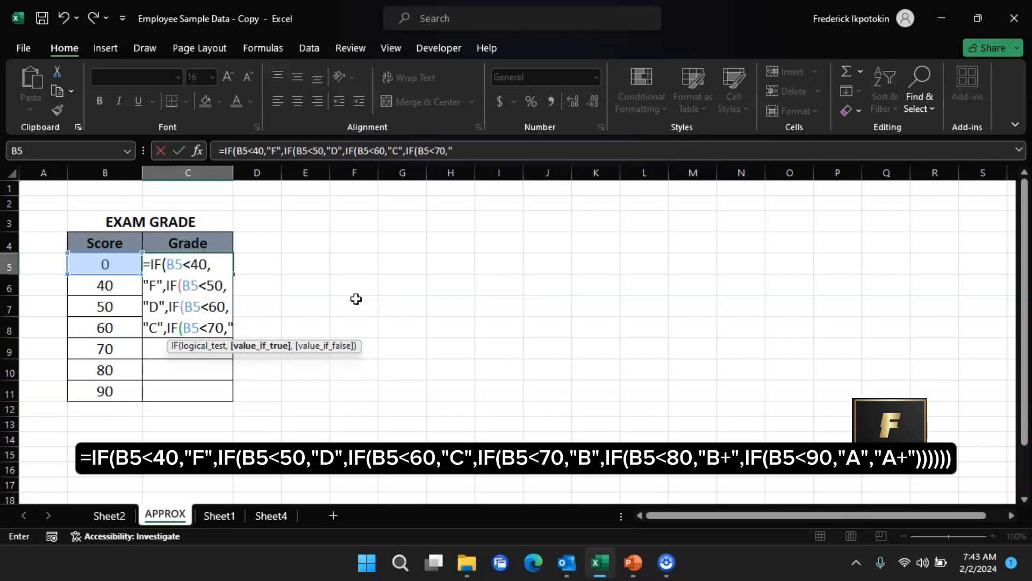
type("B")
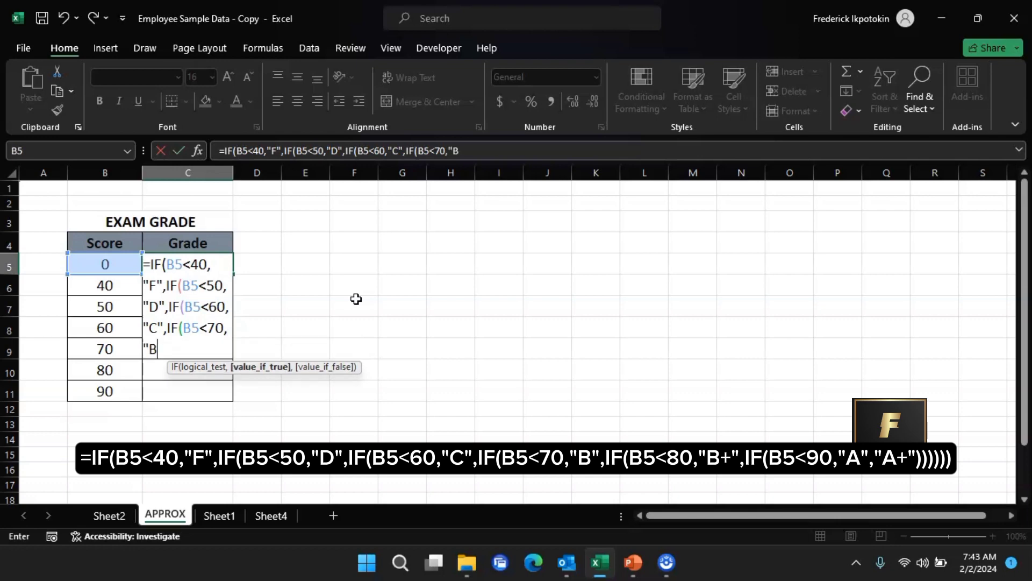
type("\",IF")
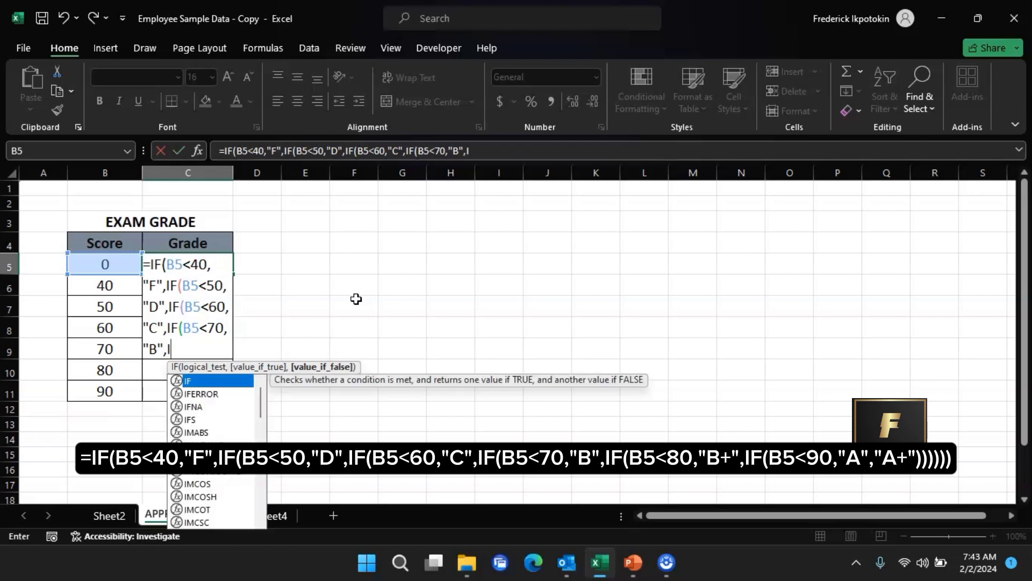
double_click(211, 381)
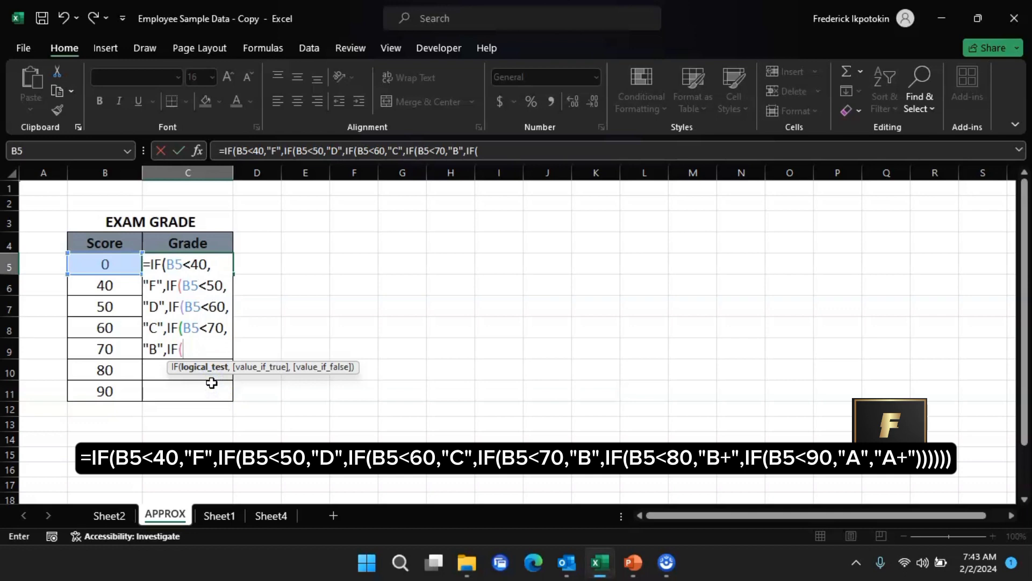
- Test whether B5 is less than 80, return "B+" when true, and nest a sixth IF
type("B5<6")
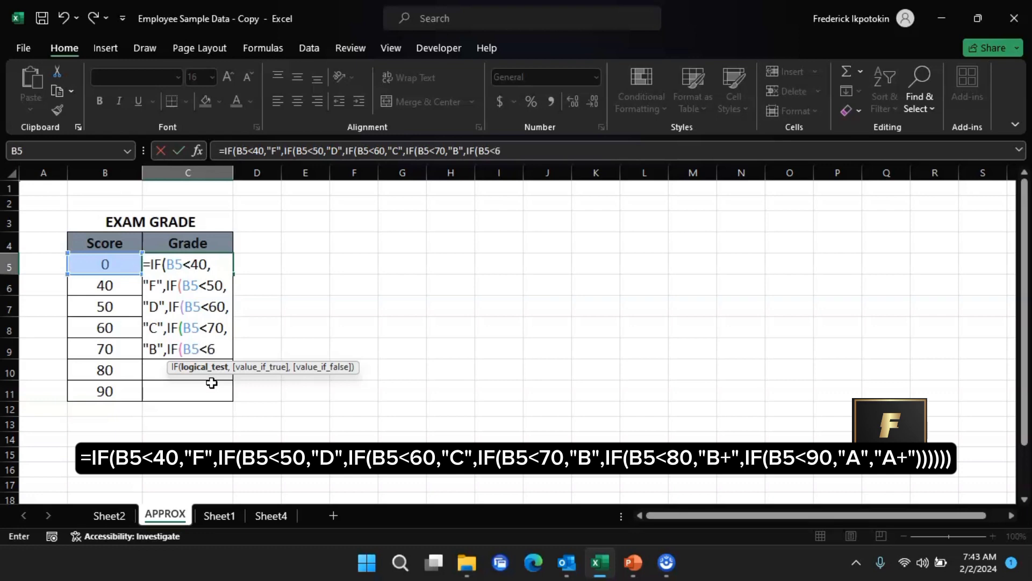
key("BackSpace")
type("80,")
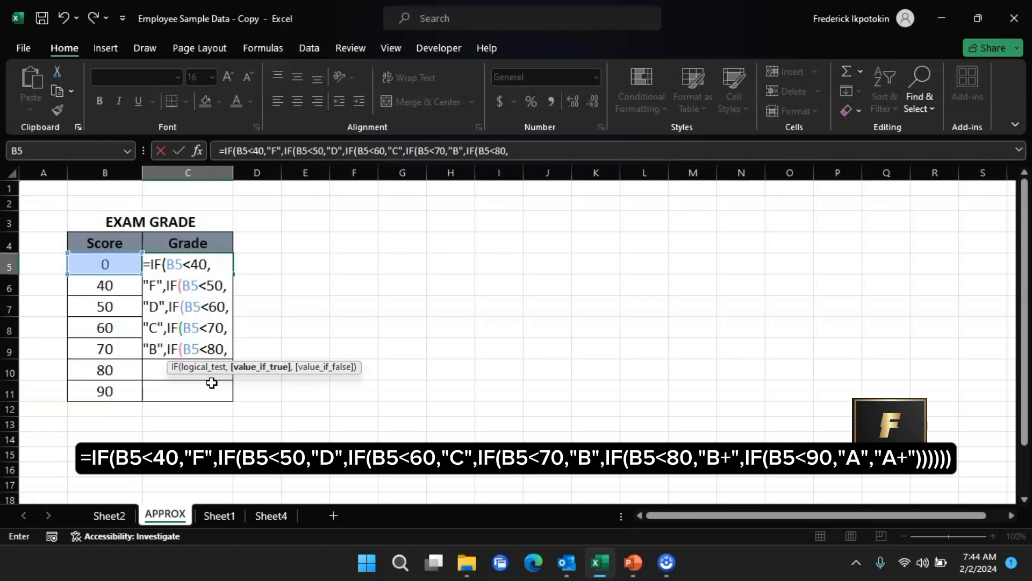
type("\"B")
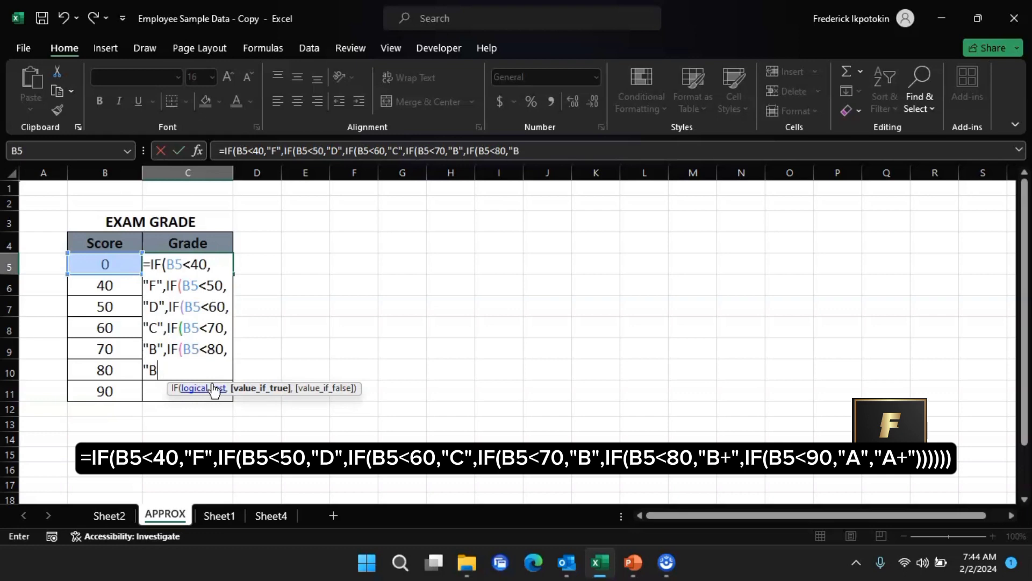
type("+\",I")
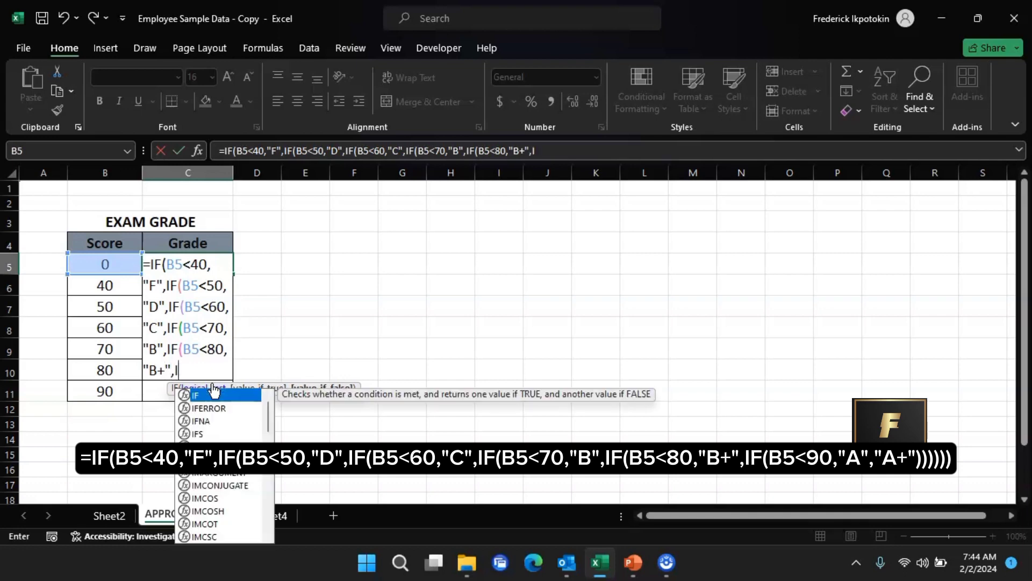
type("F")
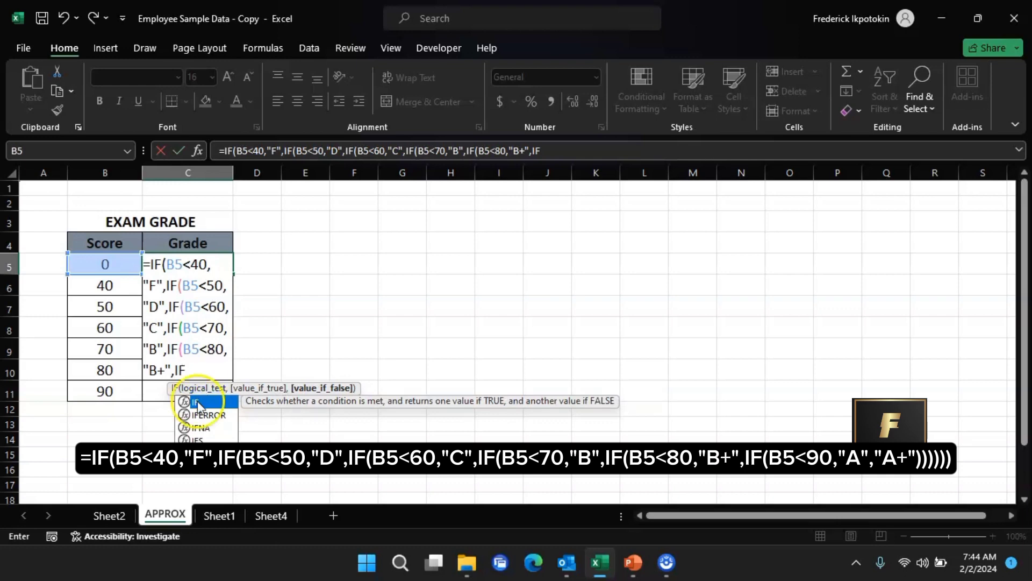
left_click(202, 403)
left_click(204, 409)
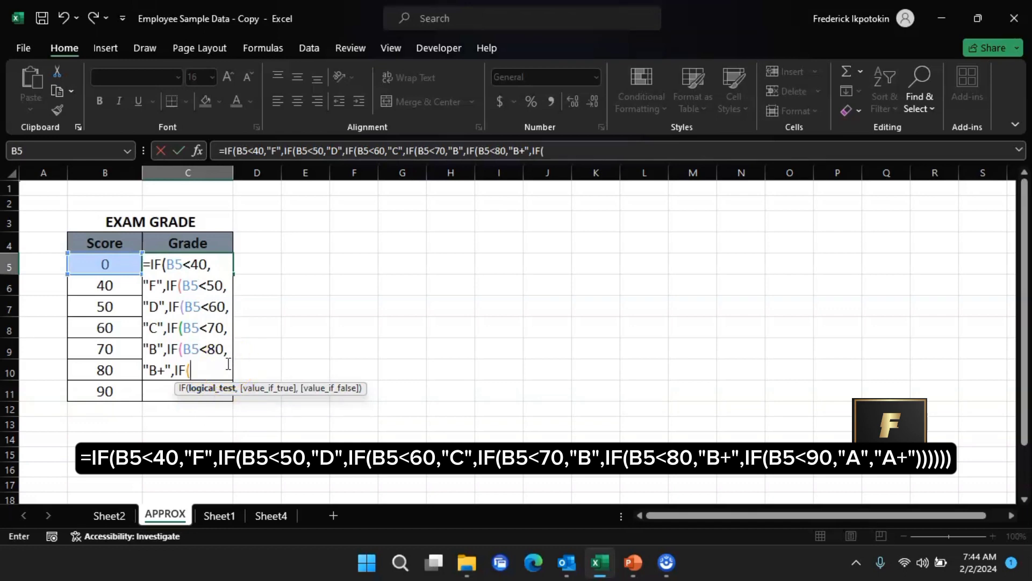
- Test whether B5 is less than 90, returning "A" when true and "A+" otherwise
type("B5<90")
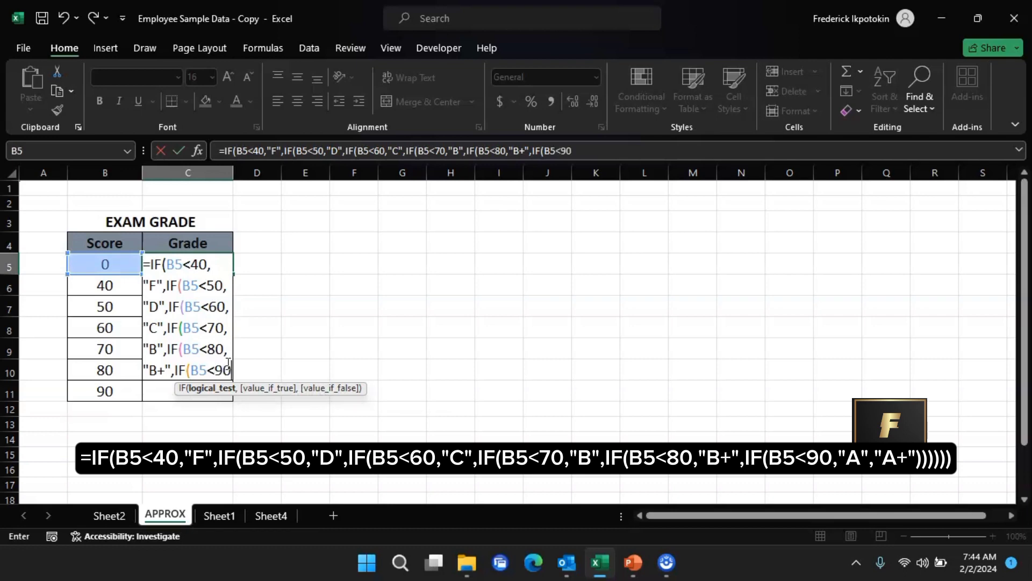
type(",")
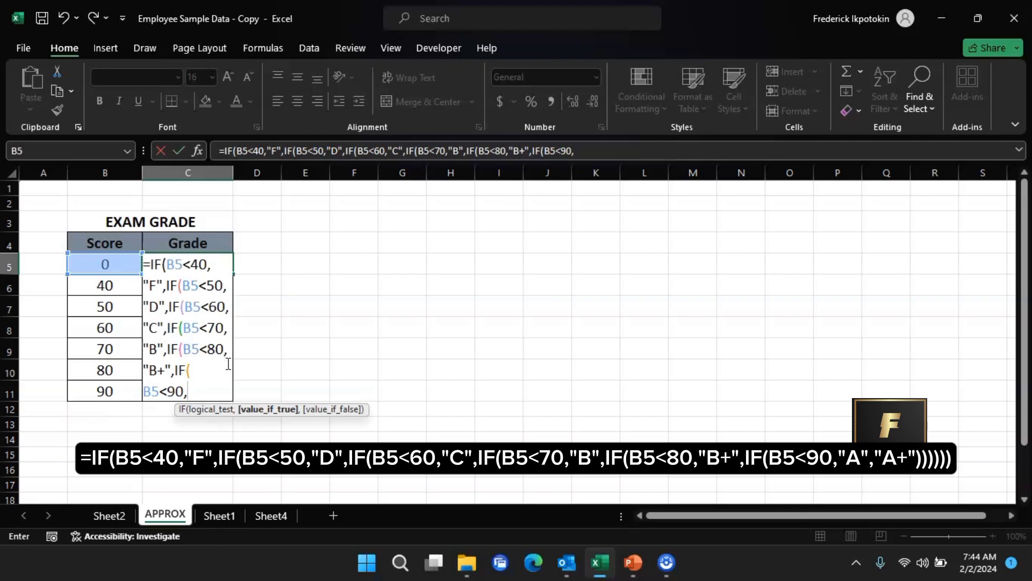
type("\"A\",")
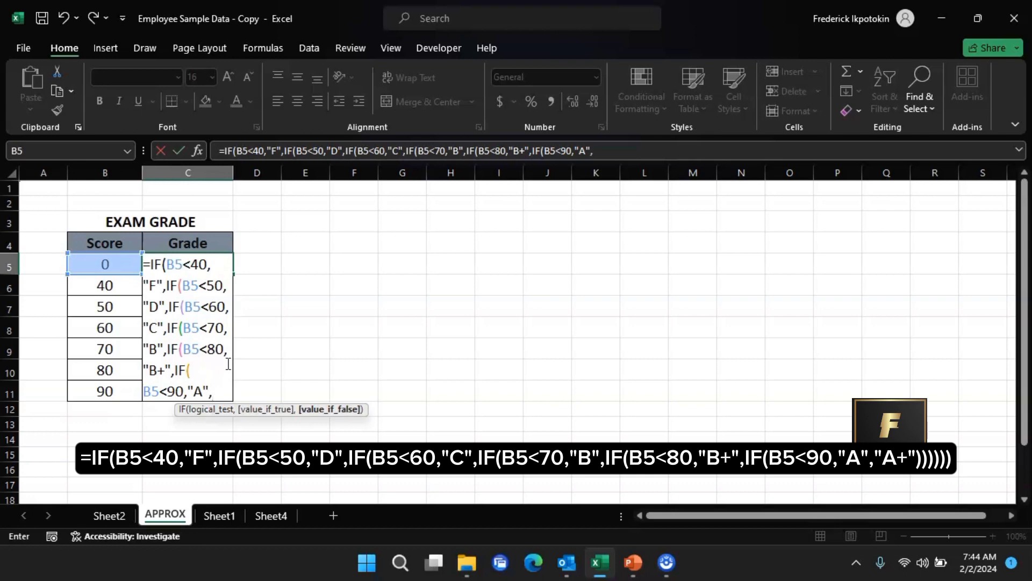
type("\"A+\"")
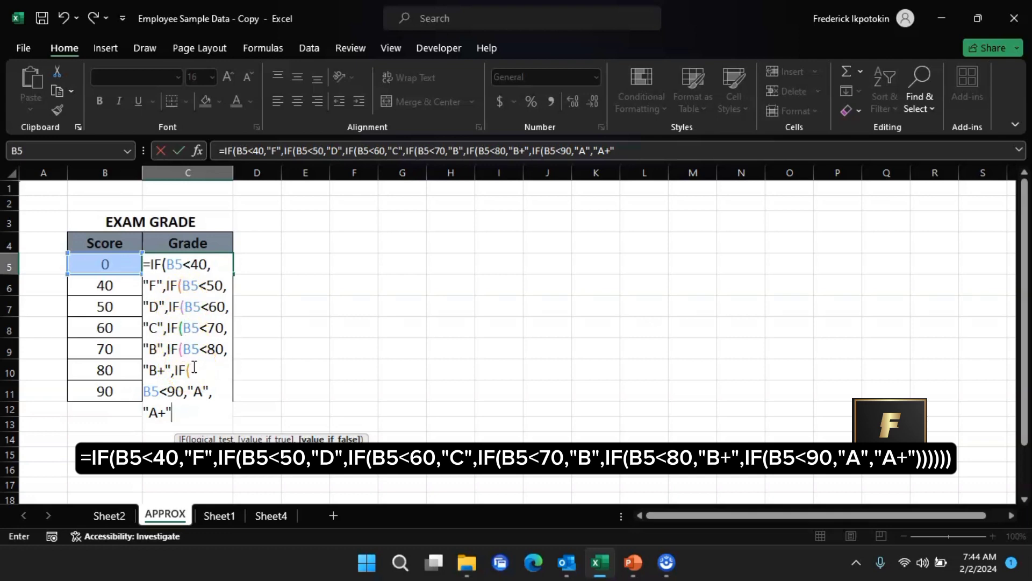
- Close the nested IF formula with six parentheses and enter it in C5
type("))))))")
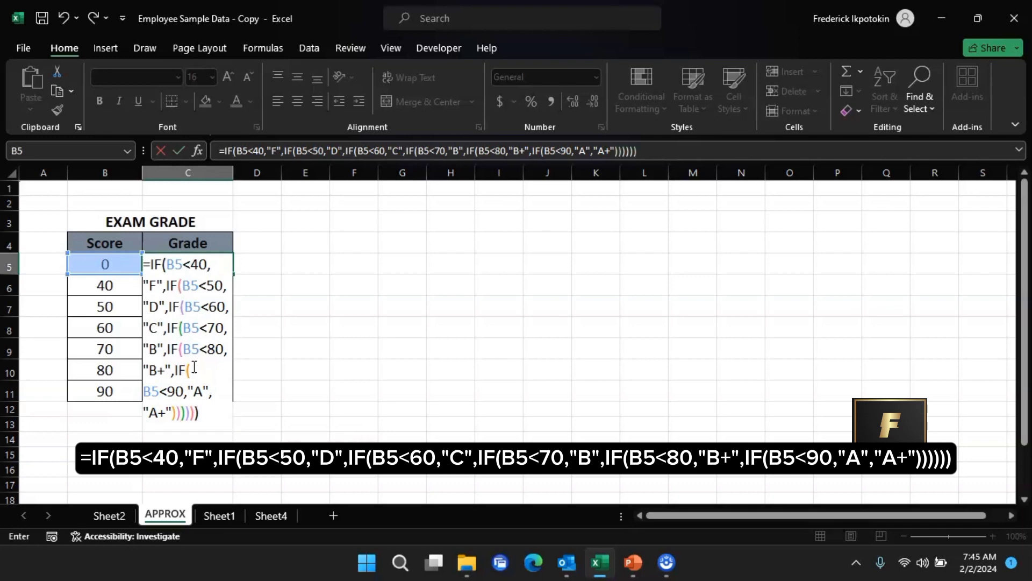
key("Return")
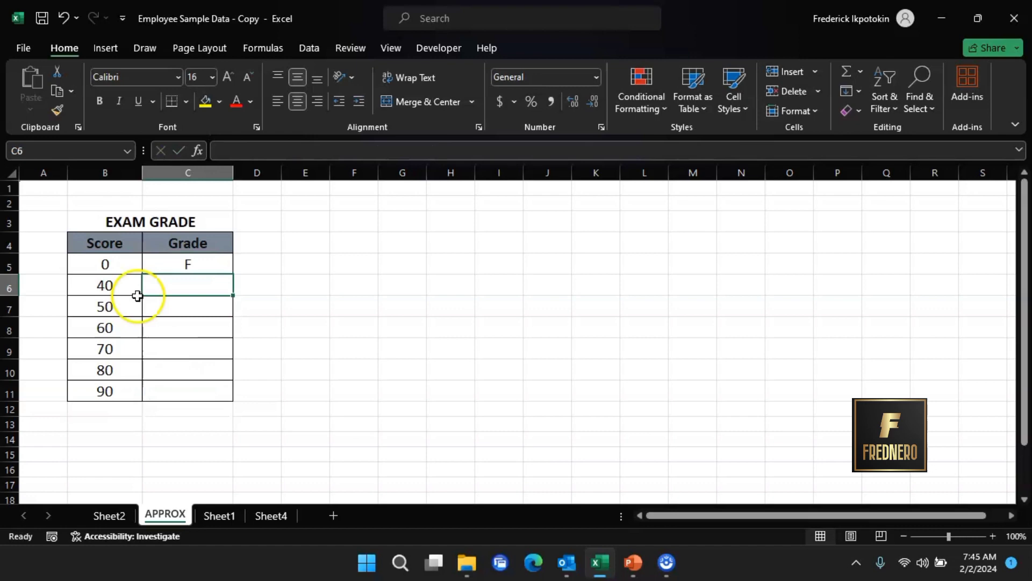
- Copy the C5 grade formula into C6 and fill it down through C11
left_click(191, 264)
key("ctrl+c")
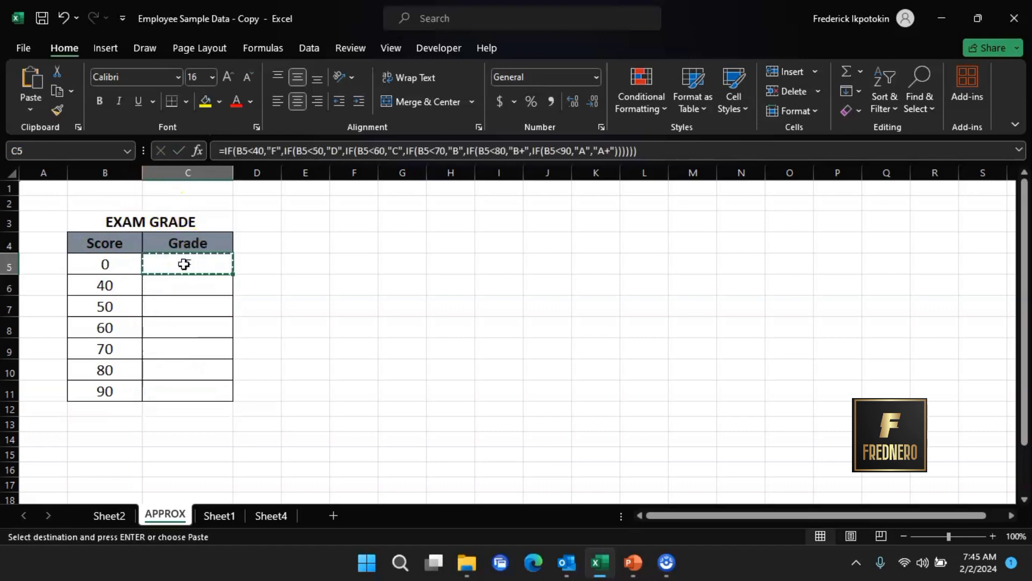
left_click(185, 291)
key("ctrl+v")
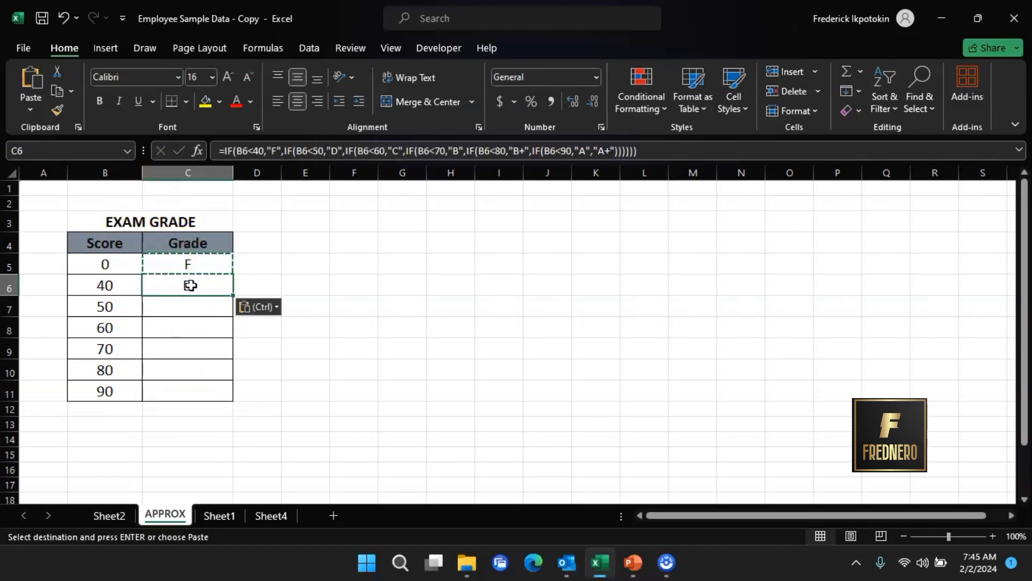
left_click_drag(233, 295, 233, 397)
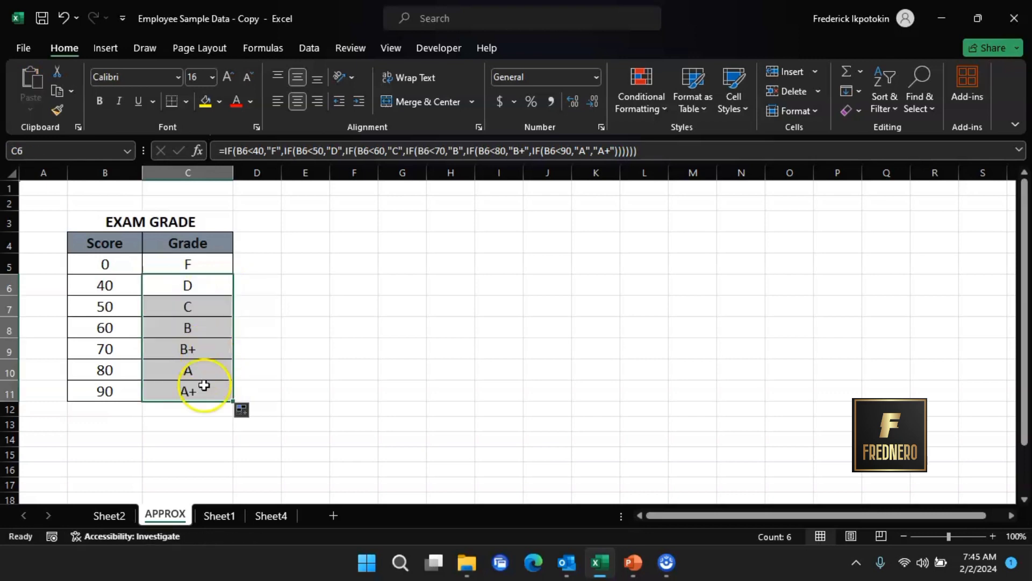
- On Sheet1, begin an IF formula in E5 with an AND function as its test
left_click(301, 438)
left_click(231, 517)
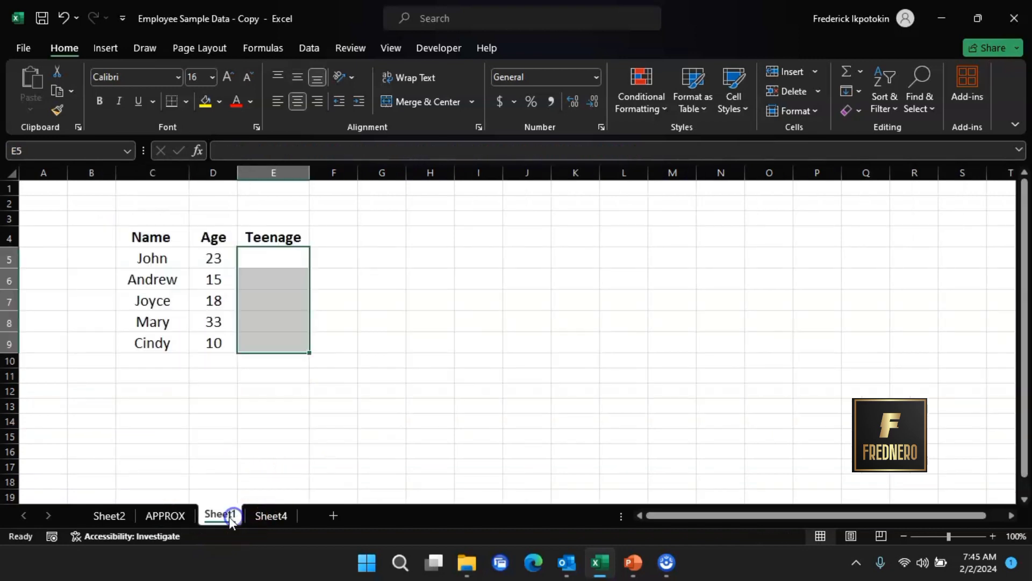
left_click(271, 257)
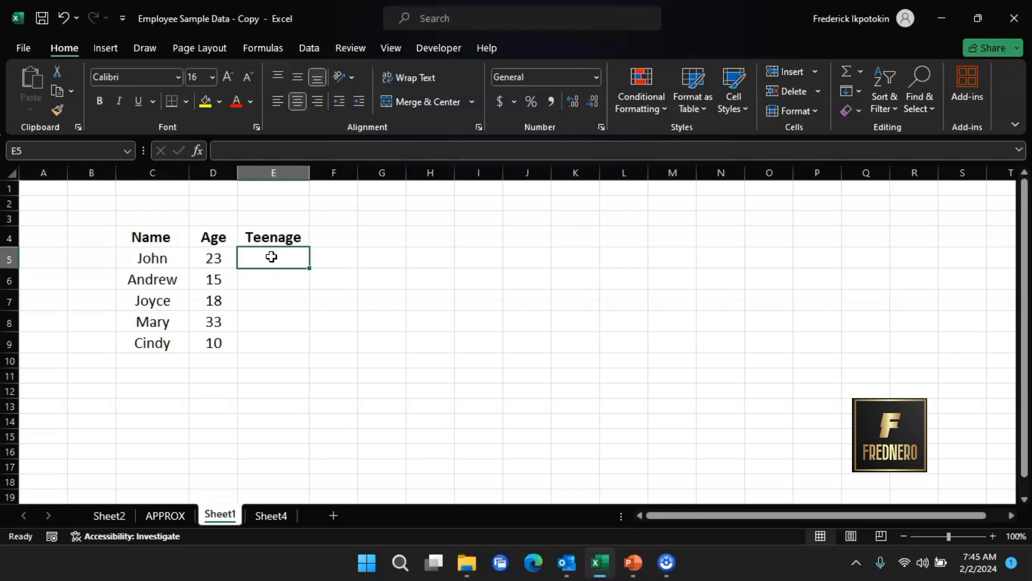
type("=")
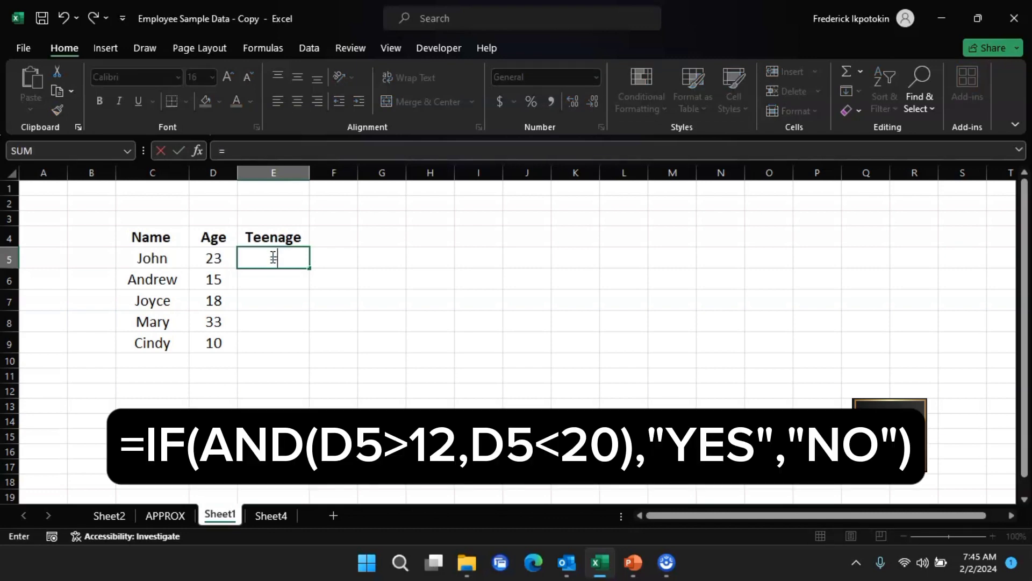
type("IF")
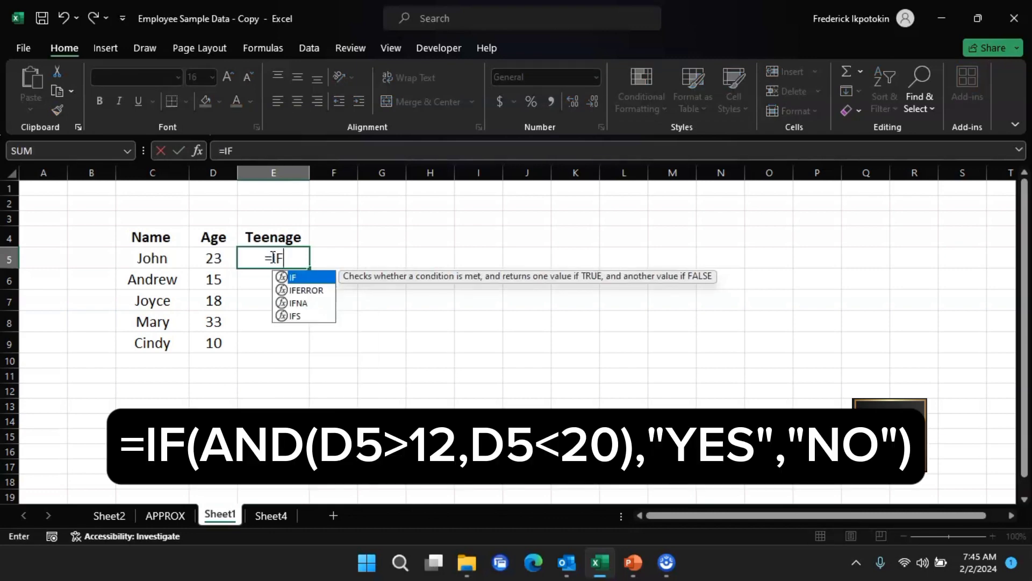
double_click(310, 276)
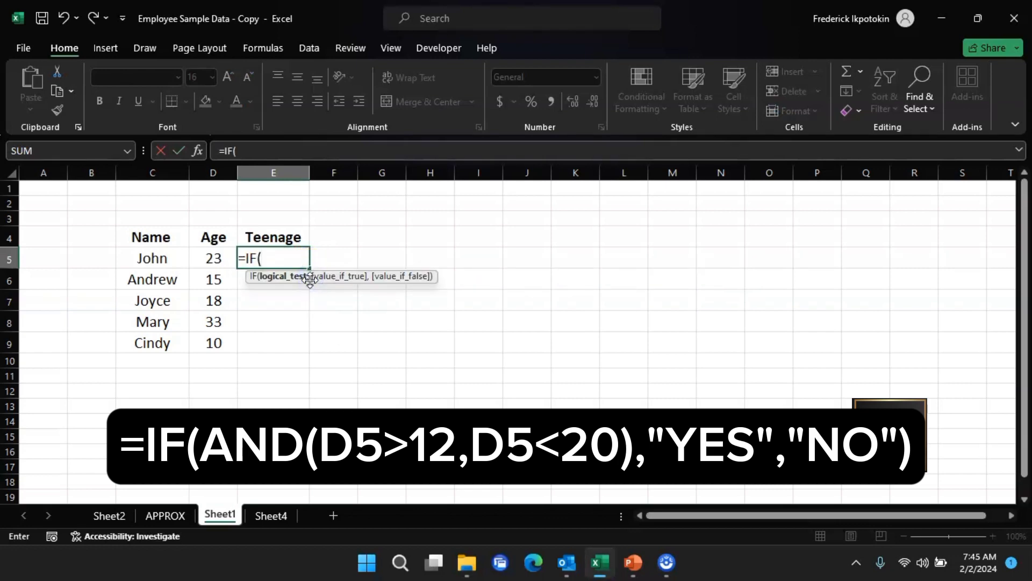
type("AND")
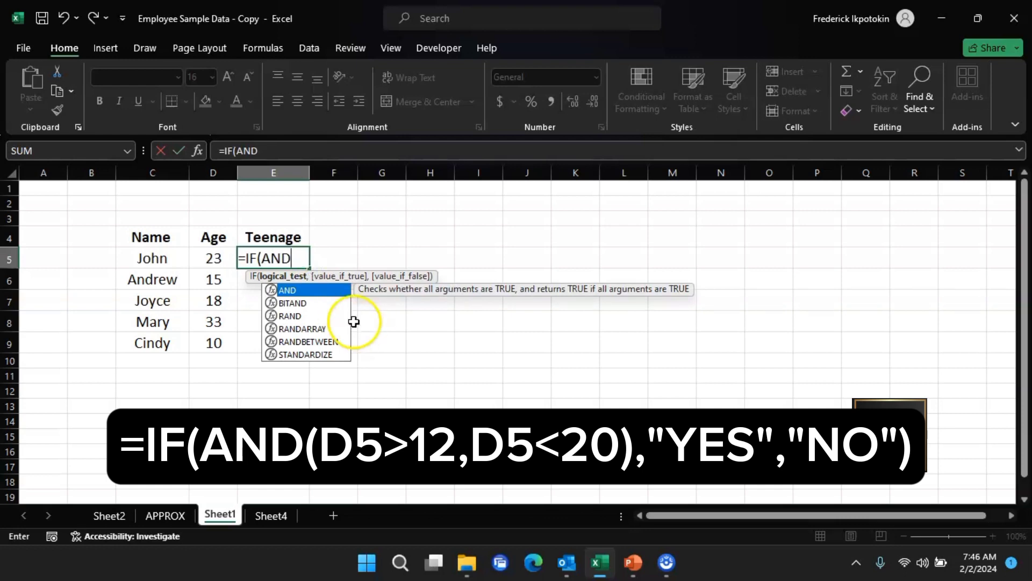
double_click(323, 290)
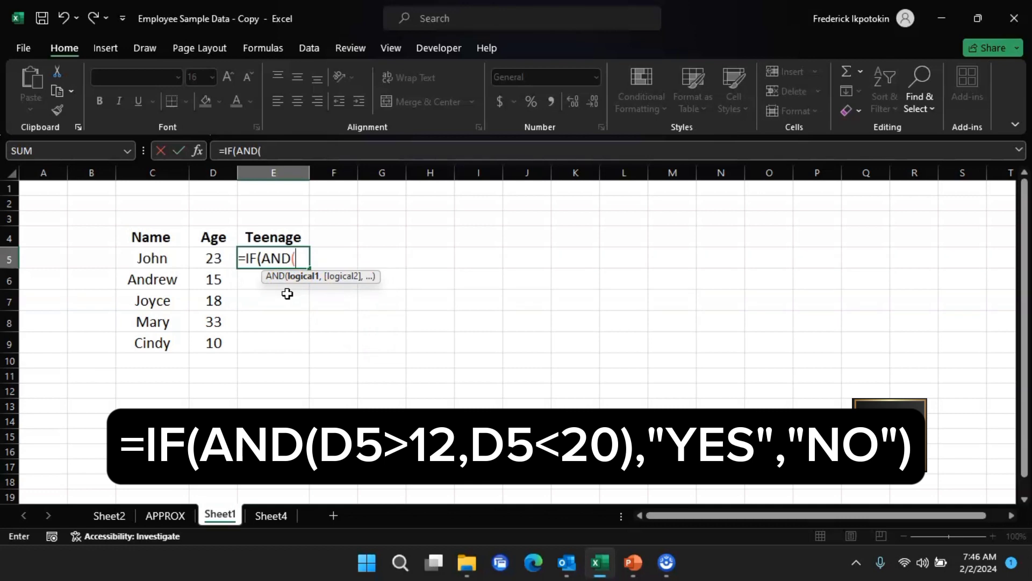
- Enter the AND conditions D5 greater than 12 and D5 less than 20
left_click(220, 261)
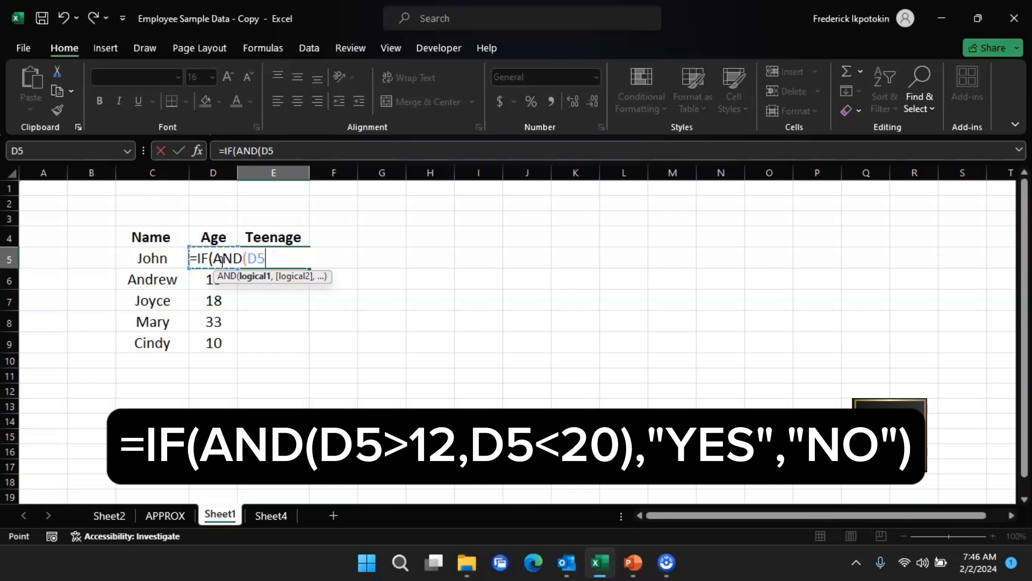
type(">12,")
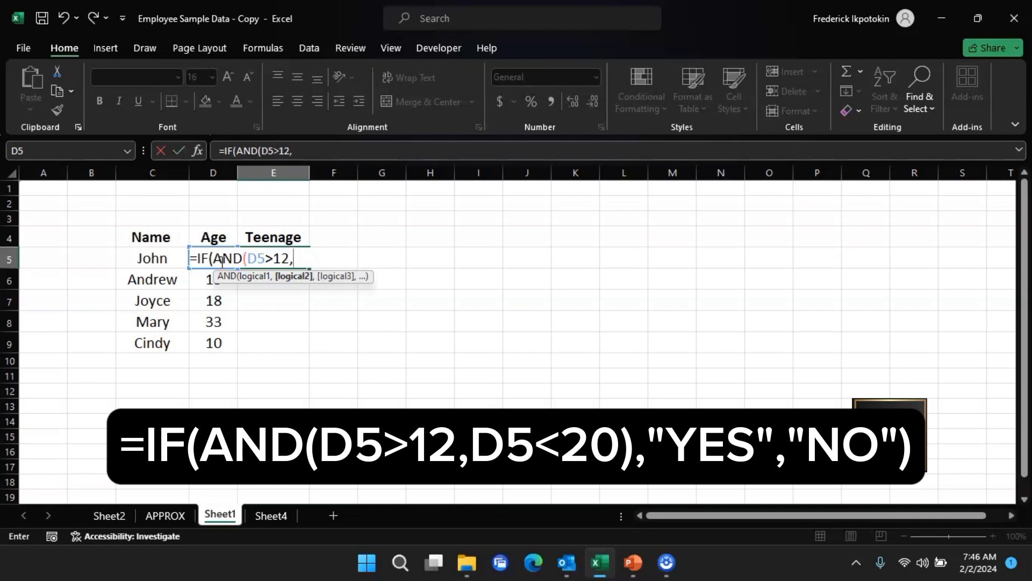
type("D5<20")
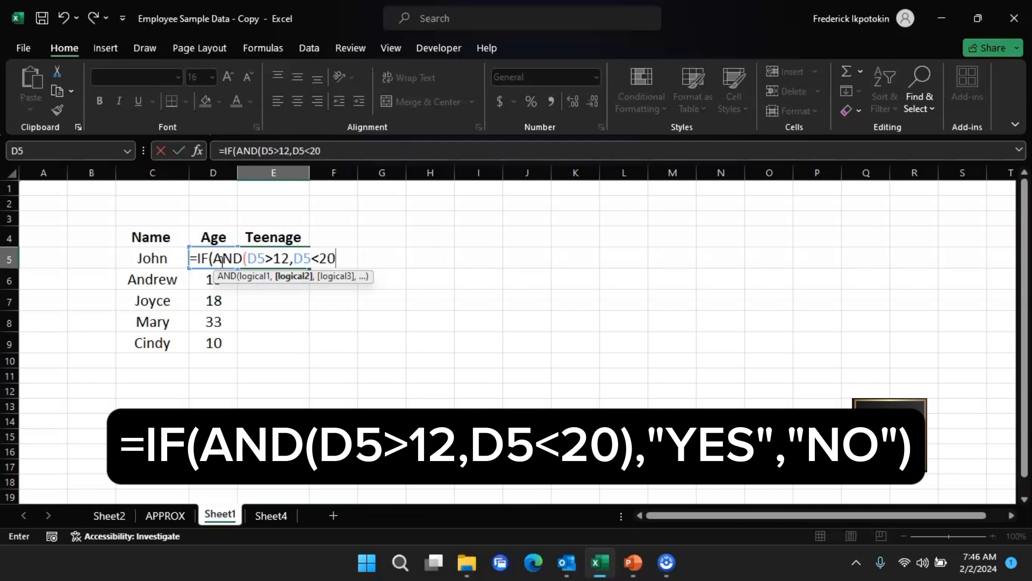
type("),")
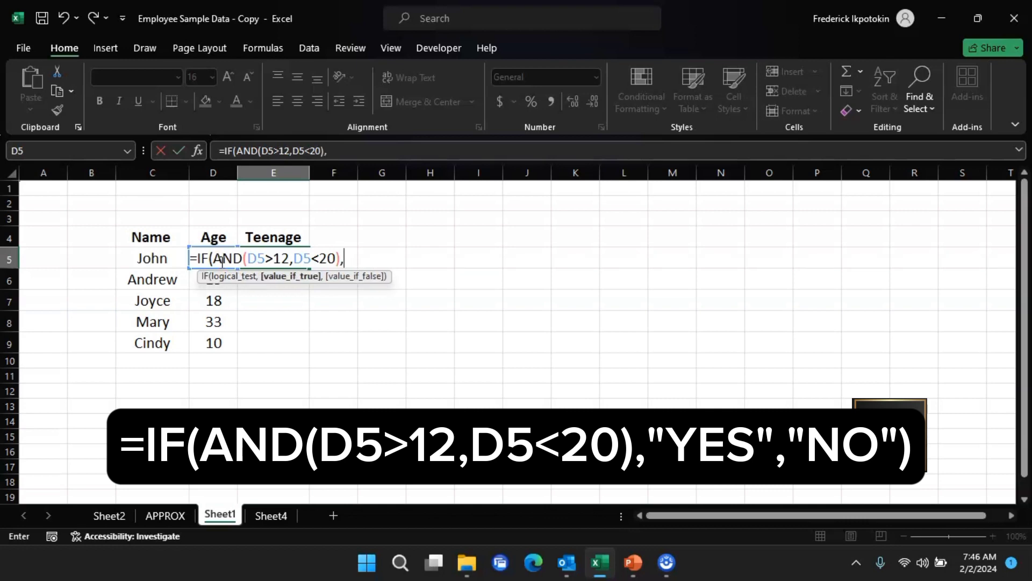
type("\"YED")
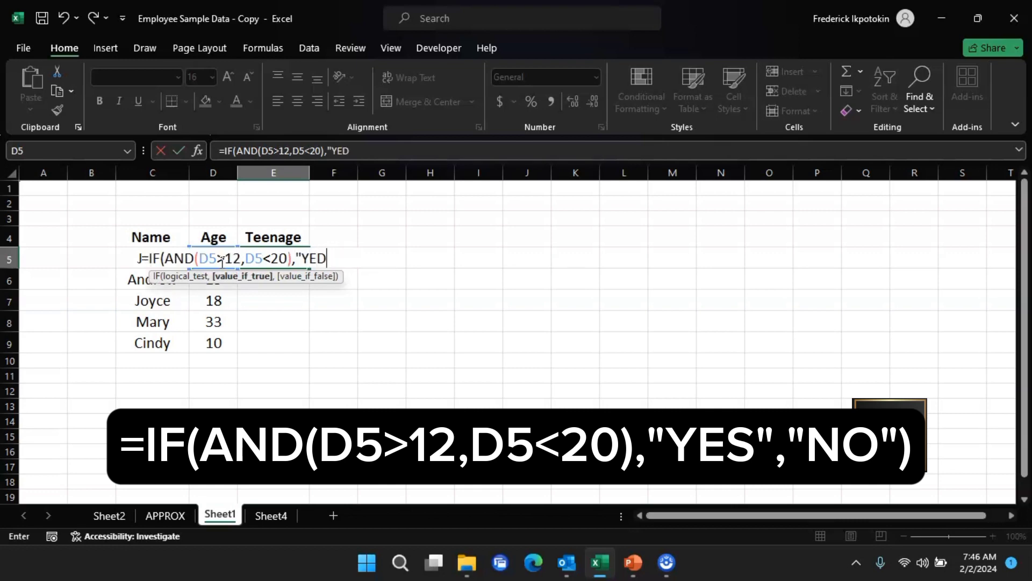
- Close the AND function and enter "YES" as the IF formula's value if true
key("BackSpace")
type("S,NO")
key("BackSpace")
key("BackSpace")
key("BackSpace")
type("\",")
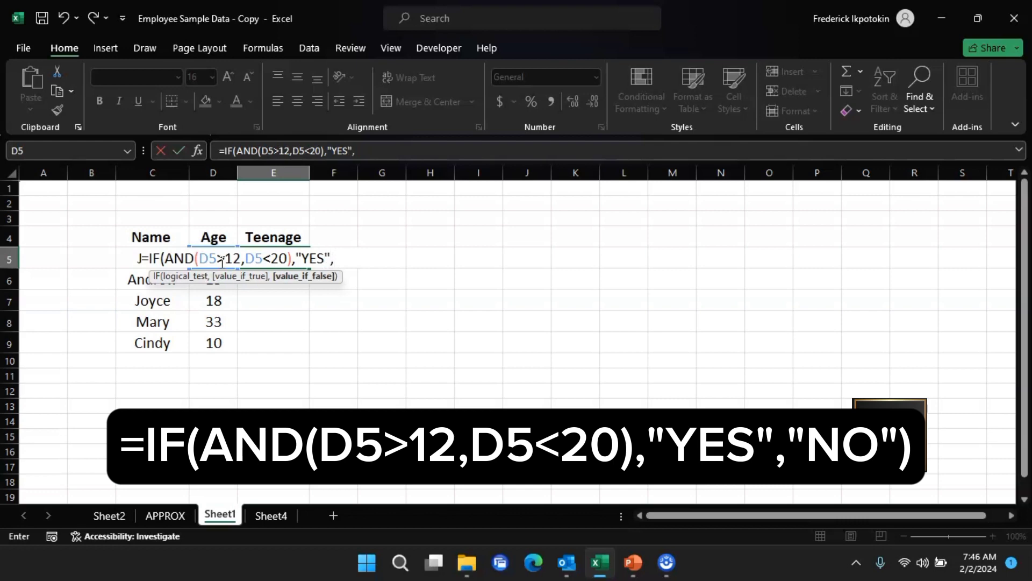
type("n")
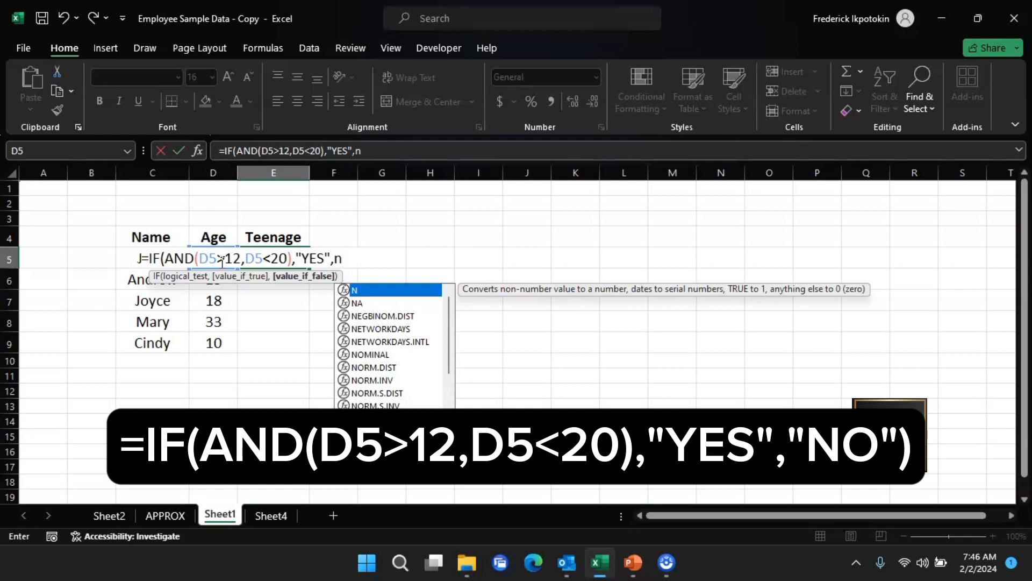
- Add "NO" as the value if false, close the IF formula and enter it in E5
key("BackSpace")
type("N")
key("Escape")
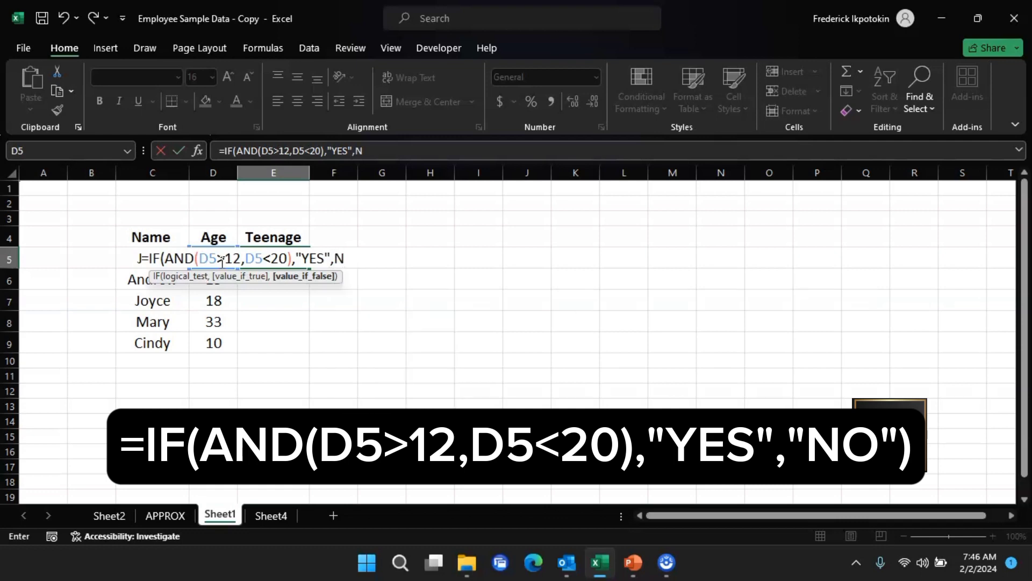
key("BackSpace")
type("\"NO\")")
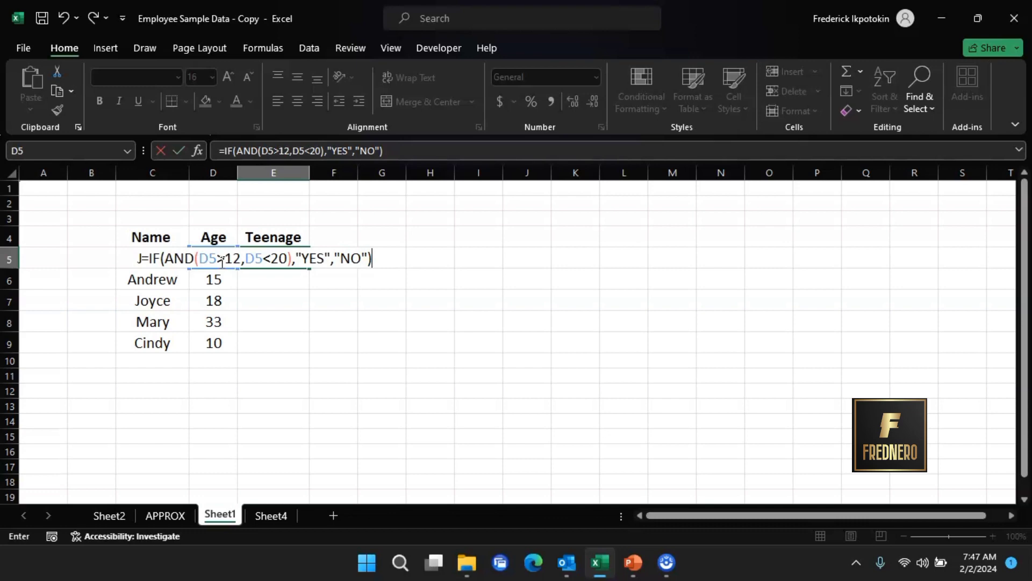
key("Return")
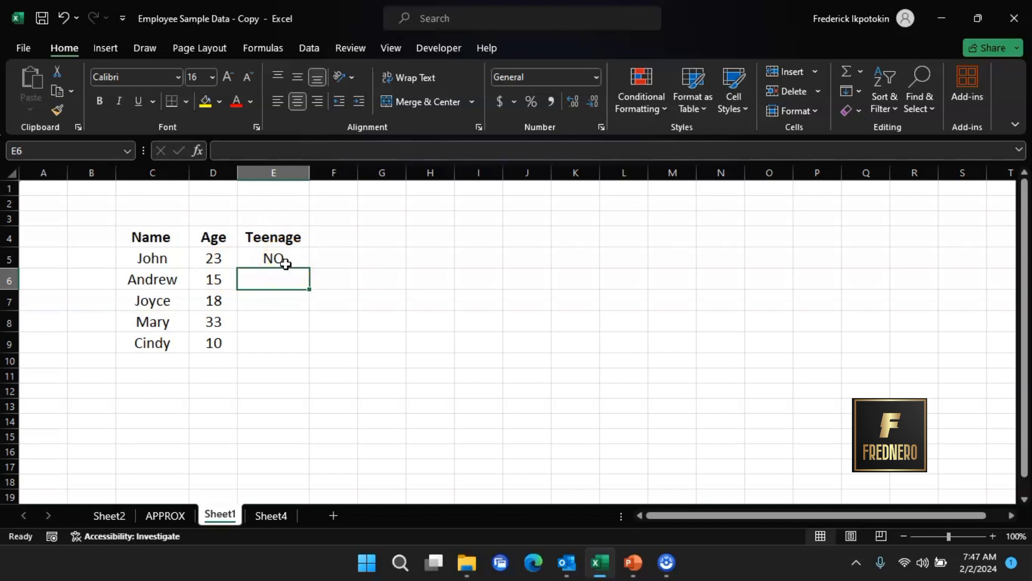
- Copy the E5 teenage formula into E6 and fill it down through E9
left_click(286, 264)
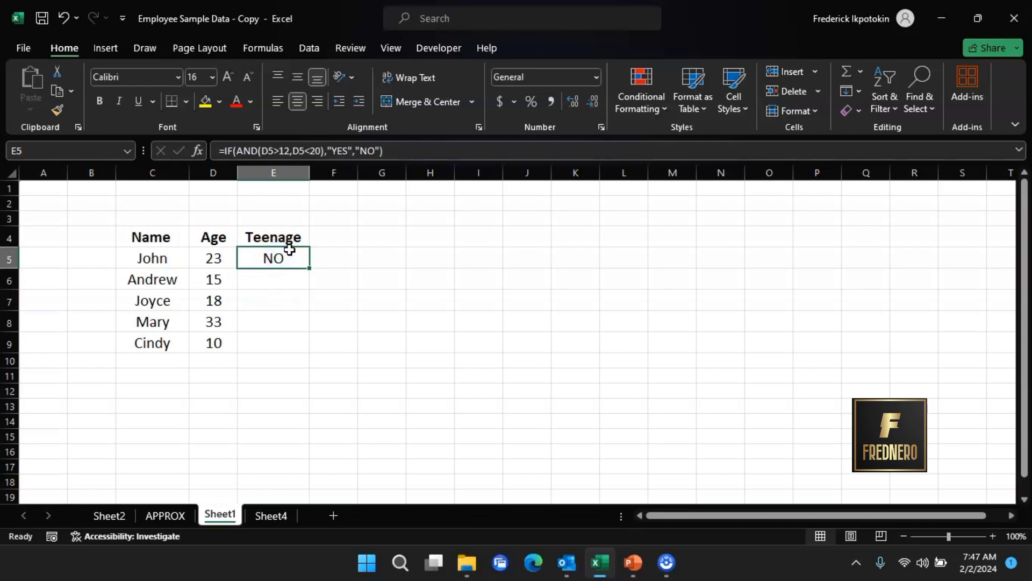
key("ctrl+c")
left_click(298, 278)
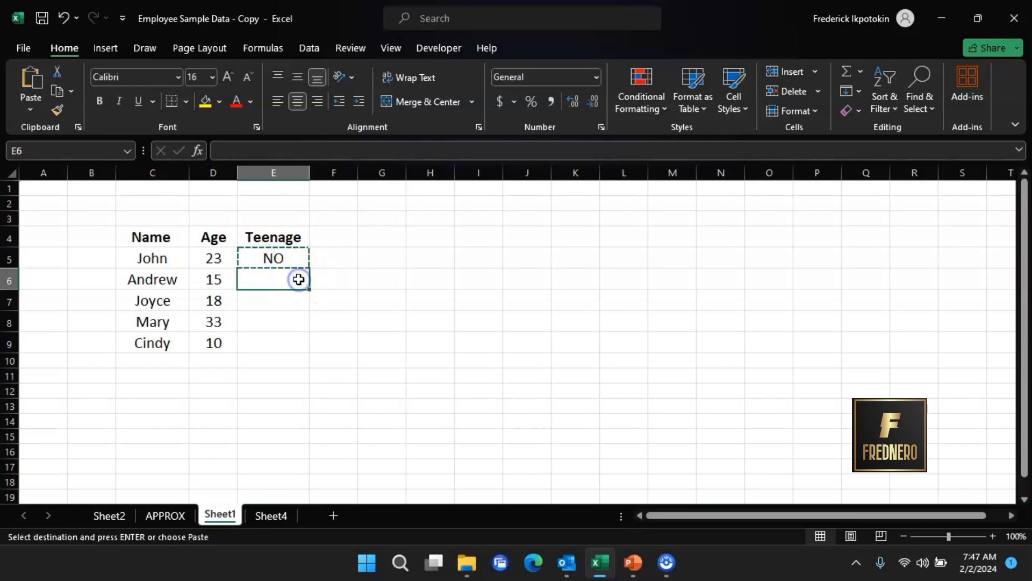
key("ctrl+v")
left_click_drag(309, 289, 301, 350)
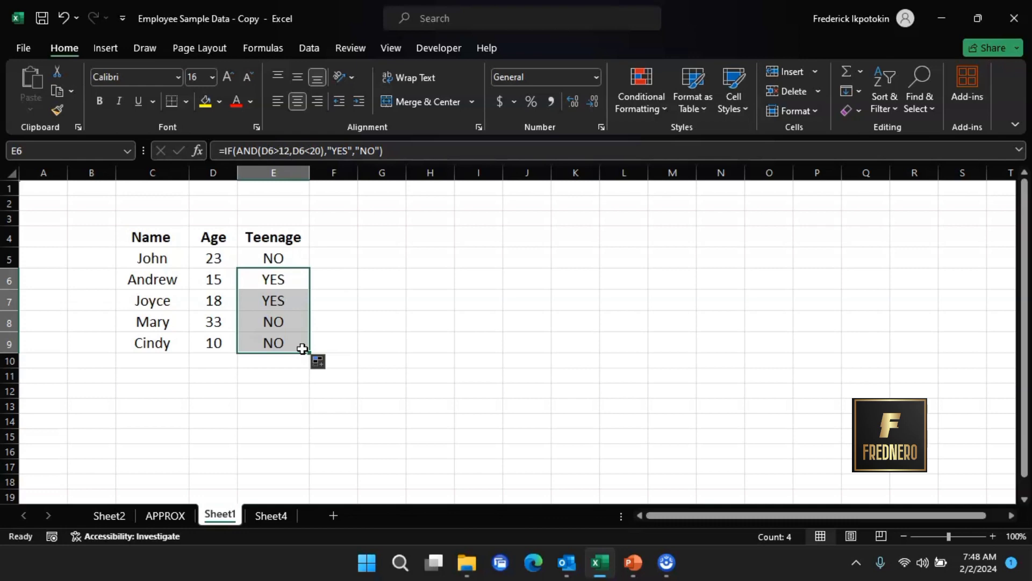
left_click(304, 435)
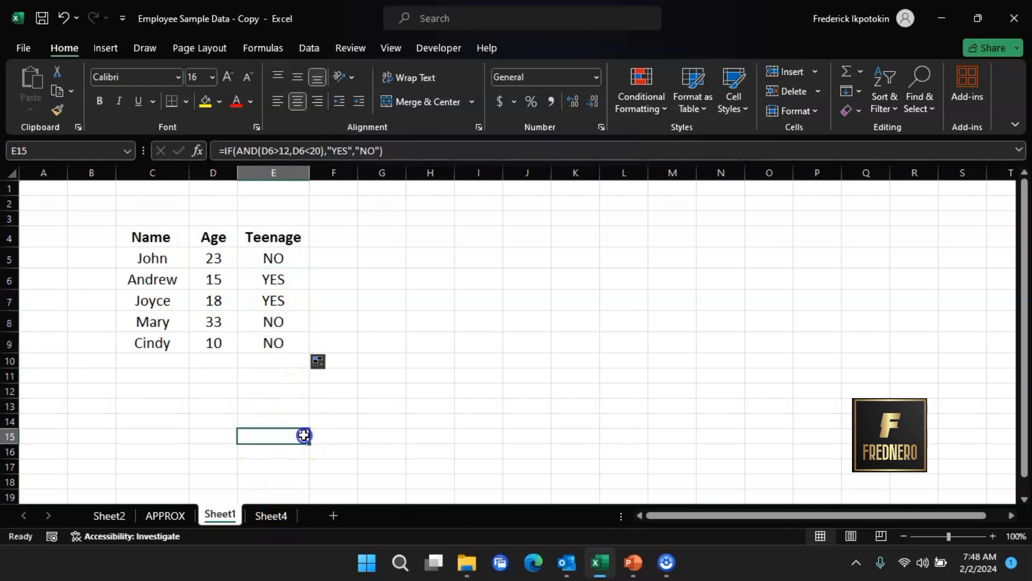
- On Sheet4, begin an IF formula in D5 testing whether C5 is not blank
left_click(267, 517)
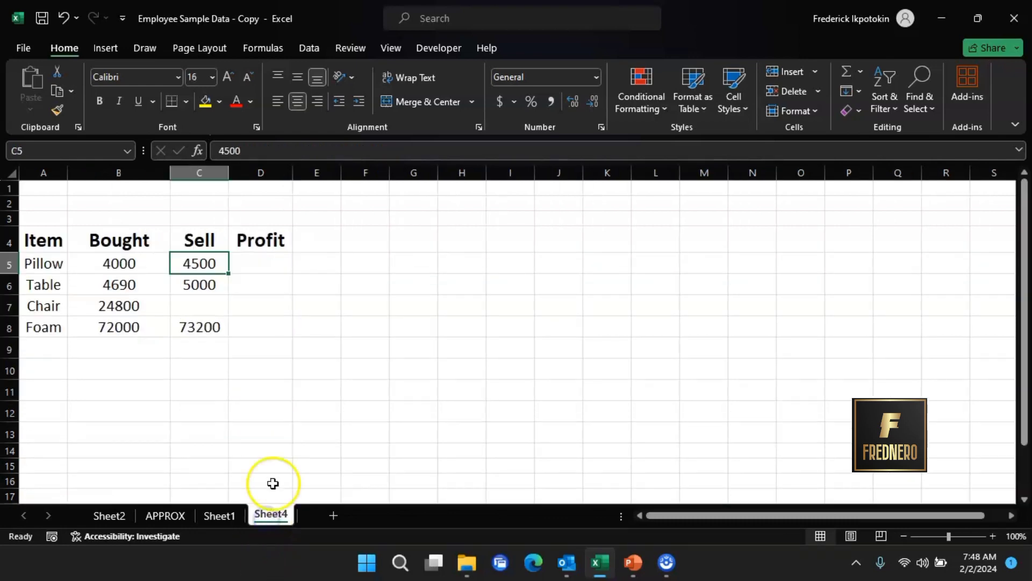
left_click(262, 267)
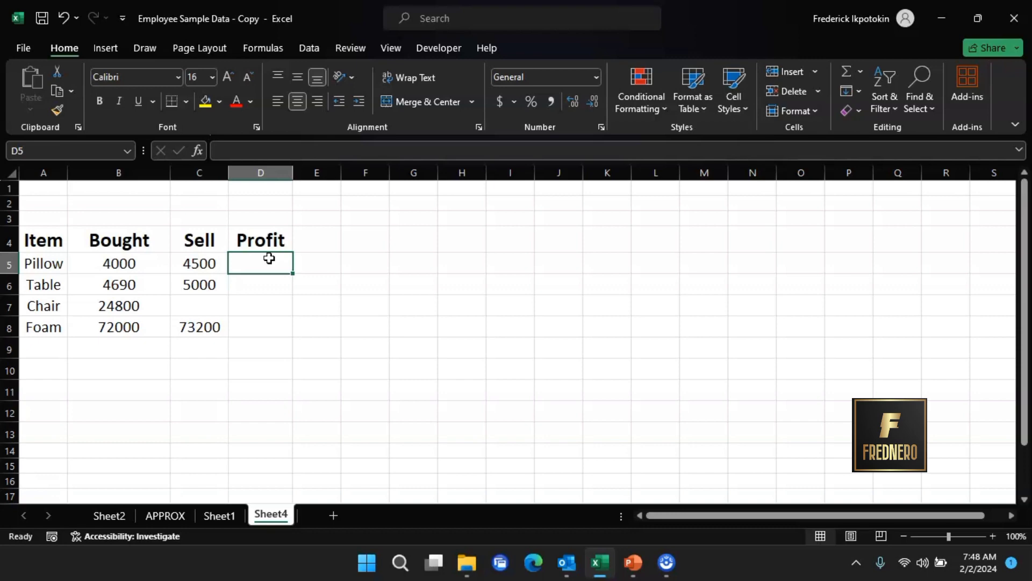
type("=")
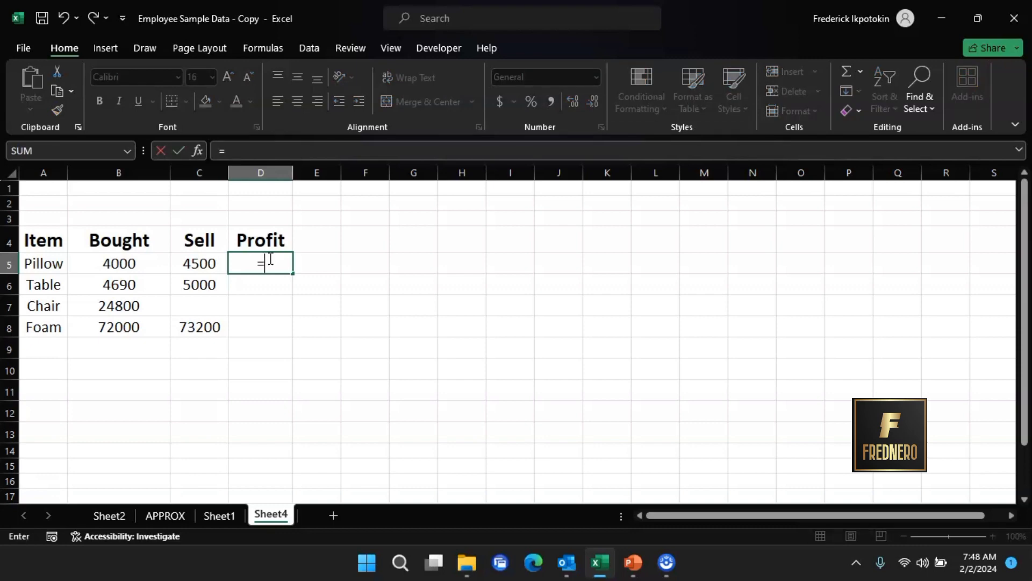
type("IF")
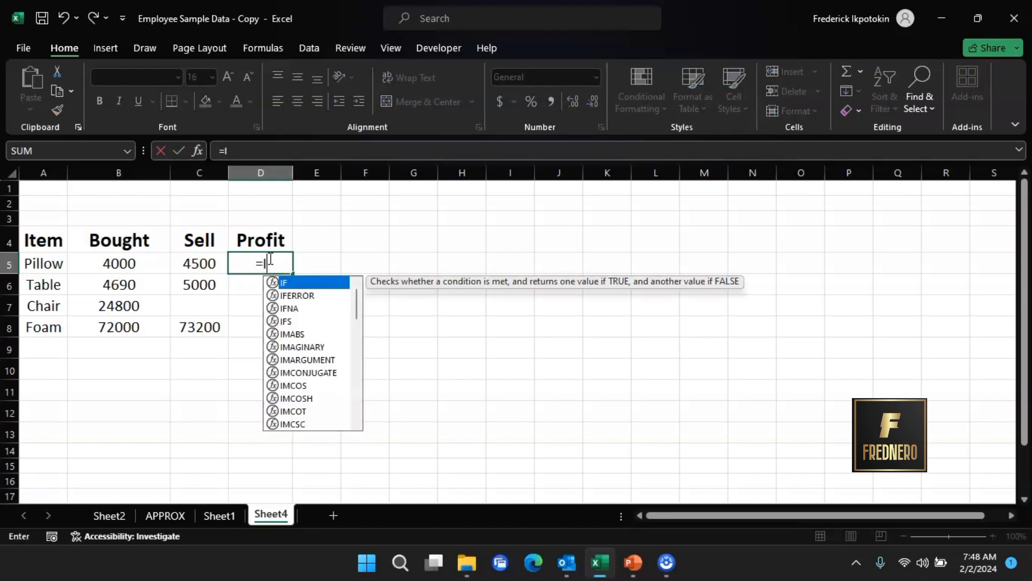
double_click(310, 282)
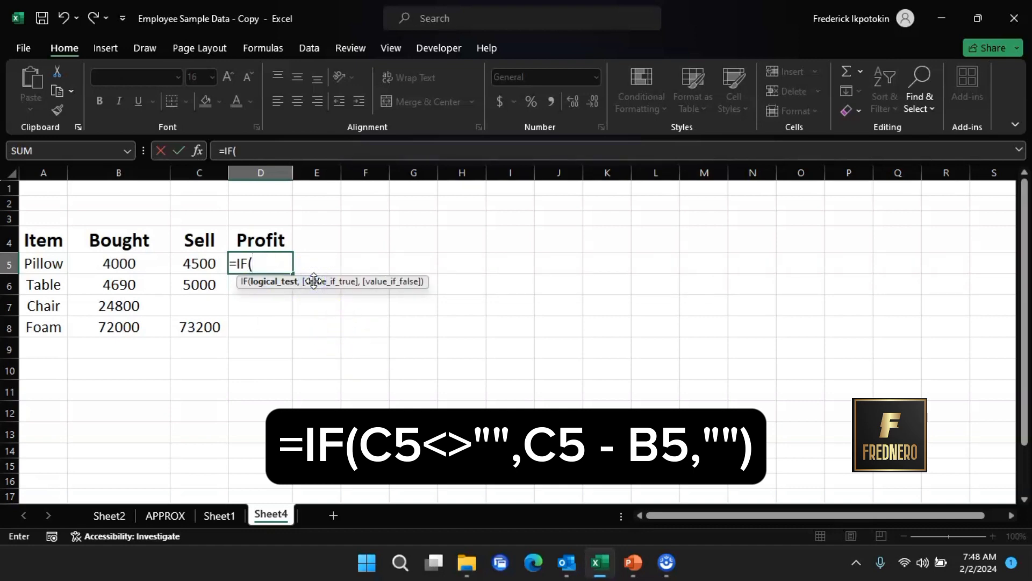
left_click(202, 264)
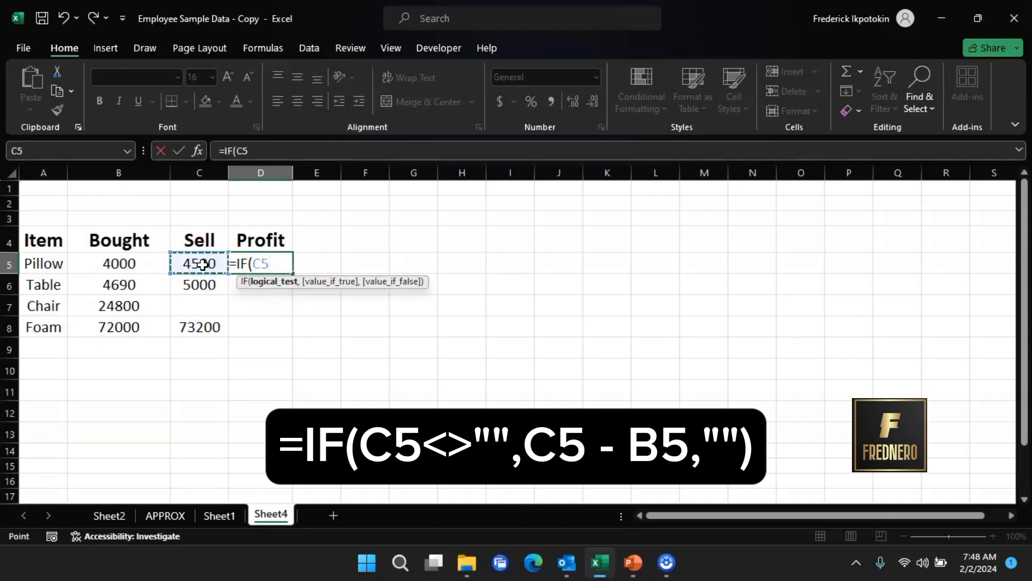
type("<>")
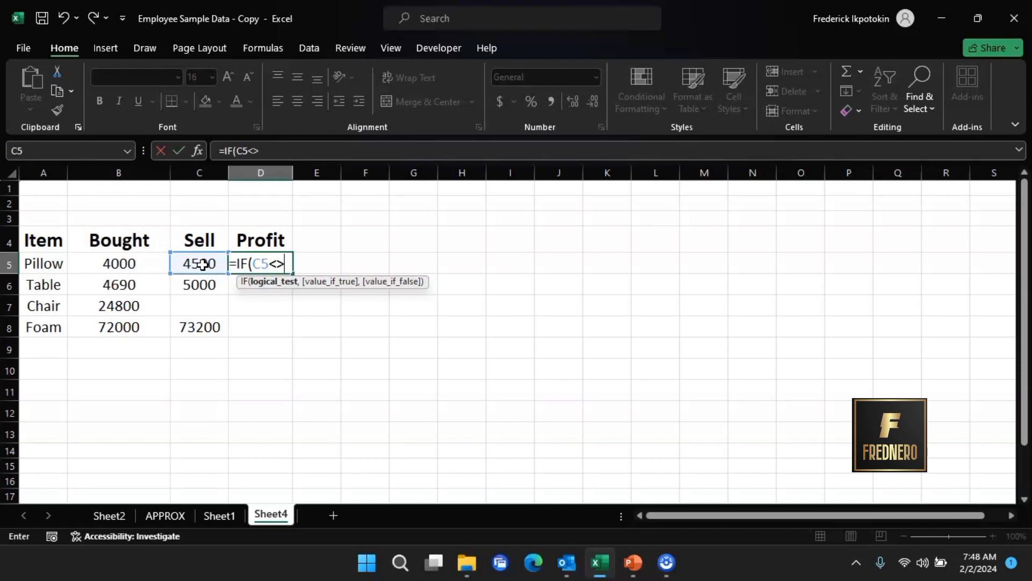
type("\"\"")
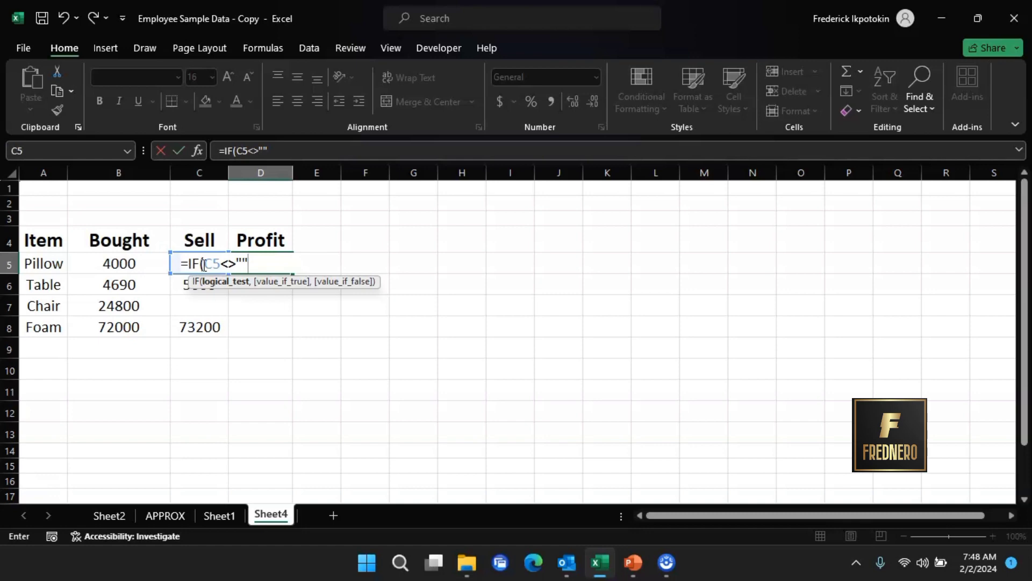
type(",")
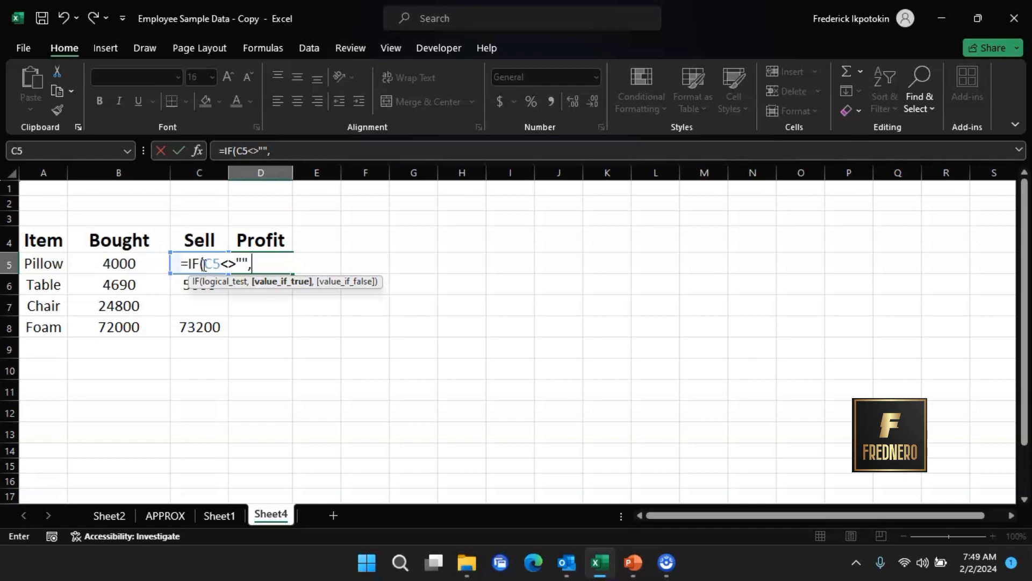
- Enter C5-B5 as the IF formula's value if true
type("C")
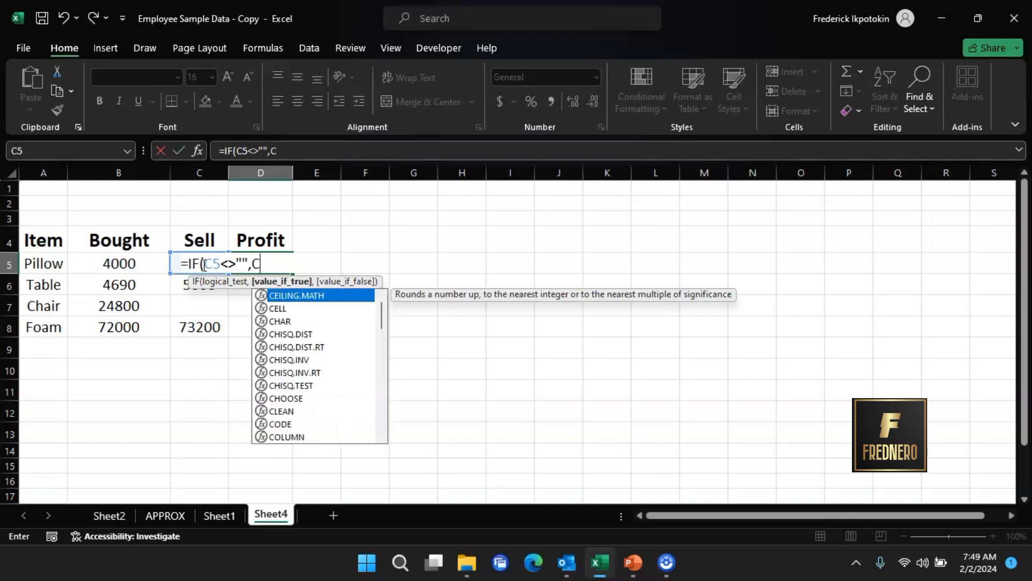
type("5")
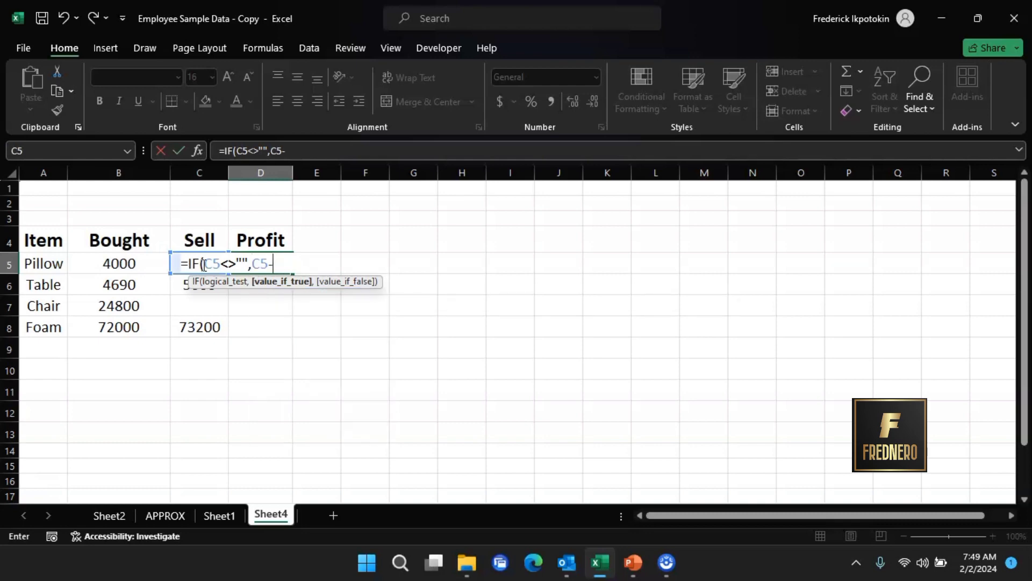
type("-B")
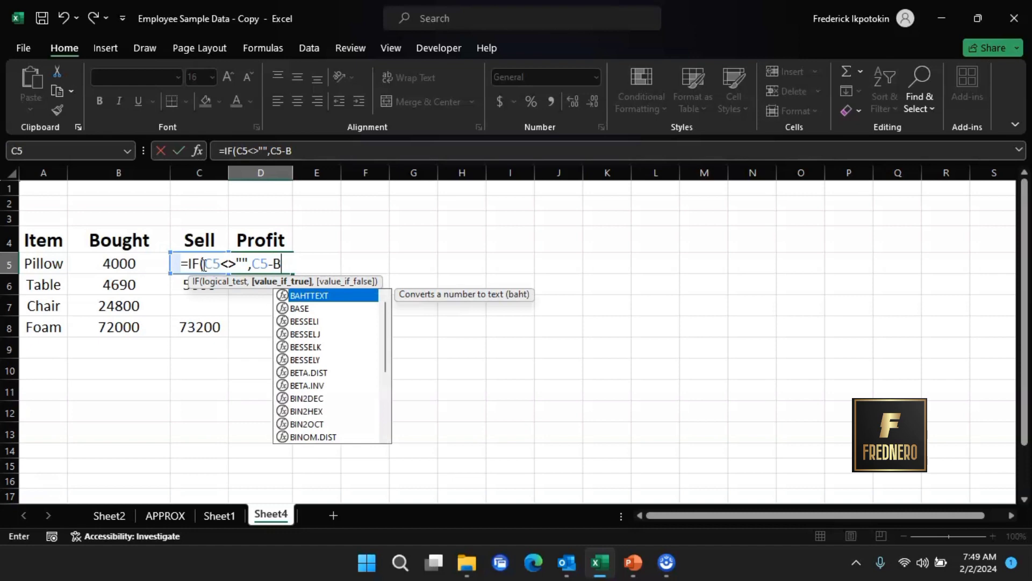
type("5,")
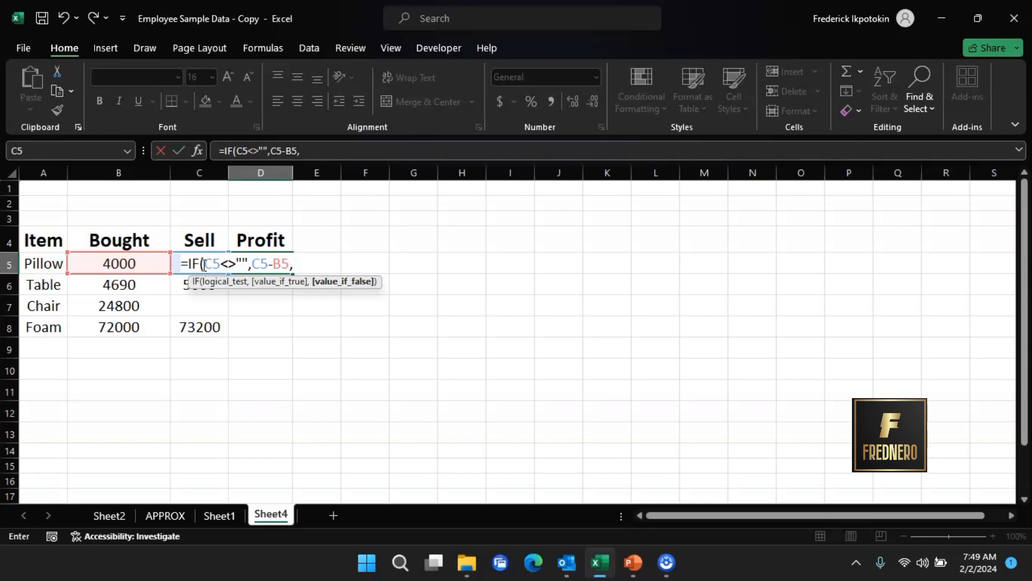
- Add an empty string "" as the value if false, close the formula and enter it in D5
type("\"")
left_click_drag(306, 263, 295, 262)
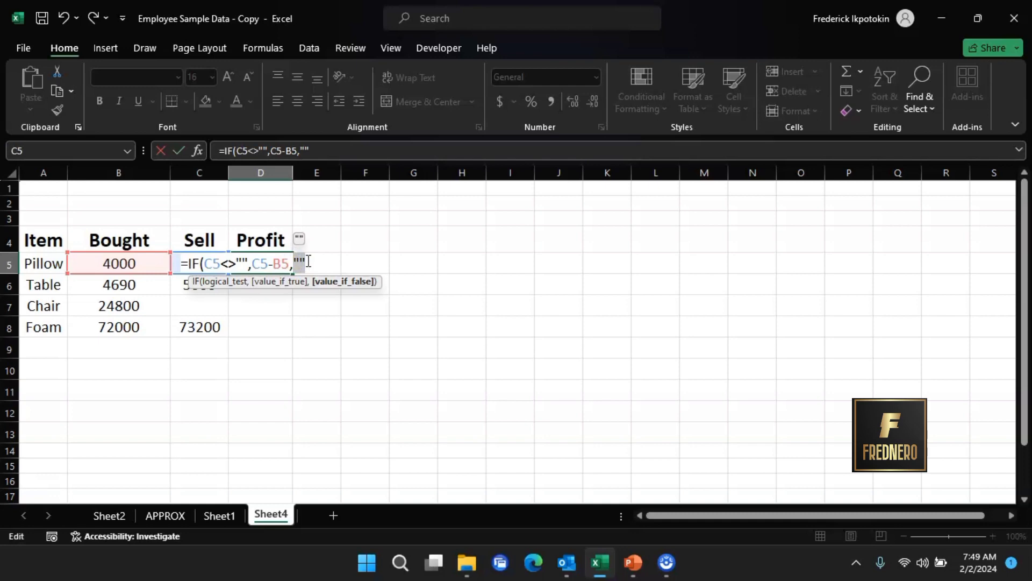
left_click(240, 264)
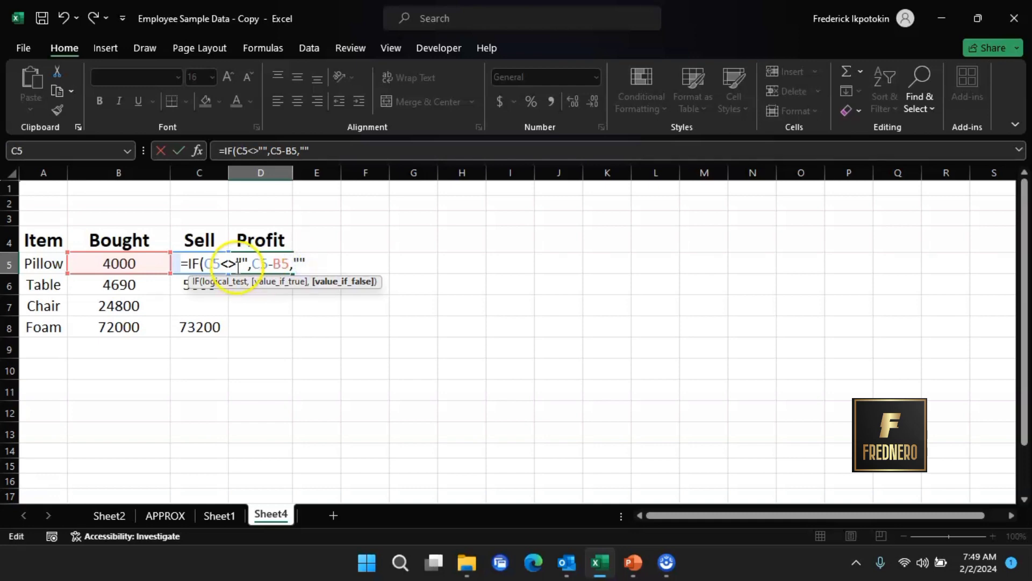
left_click(250, 263)
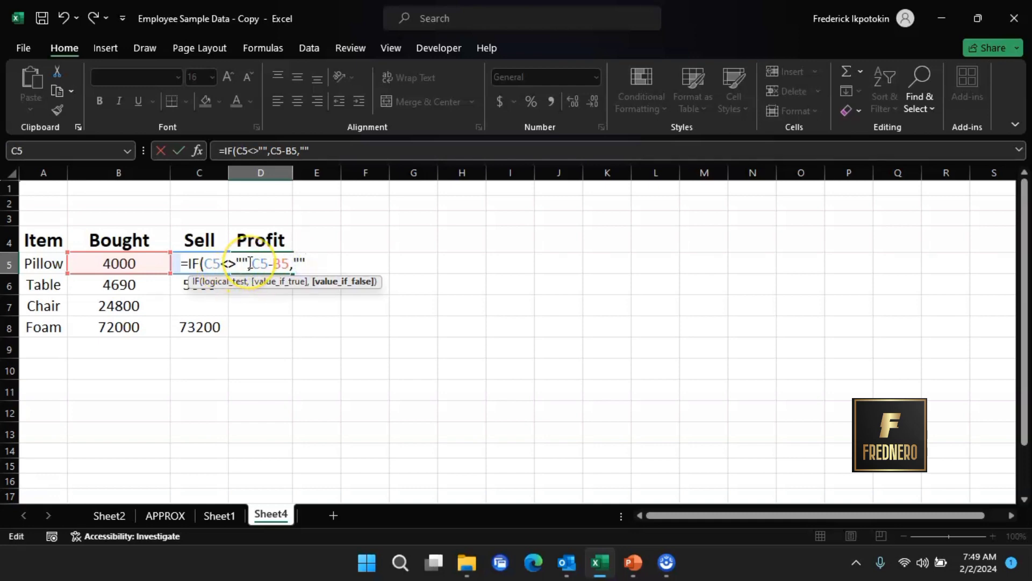
left_click_drag(250, 263, 209, 264)
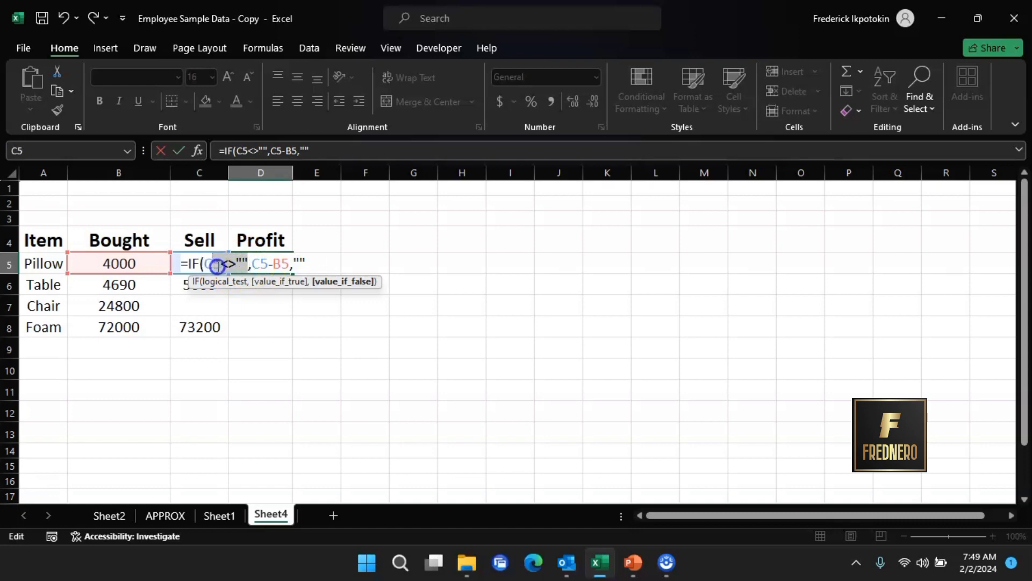
left_click(320, 264)
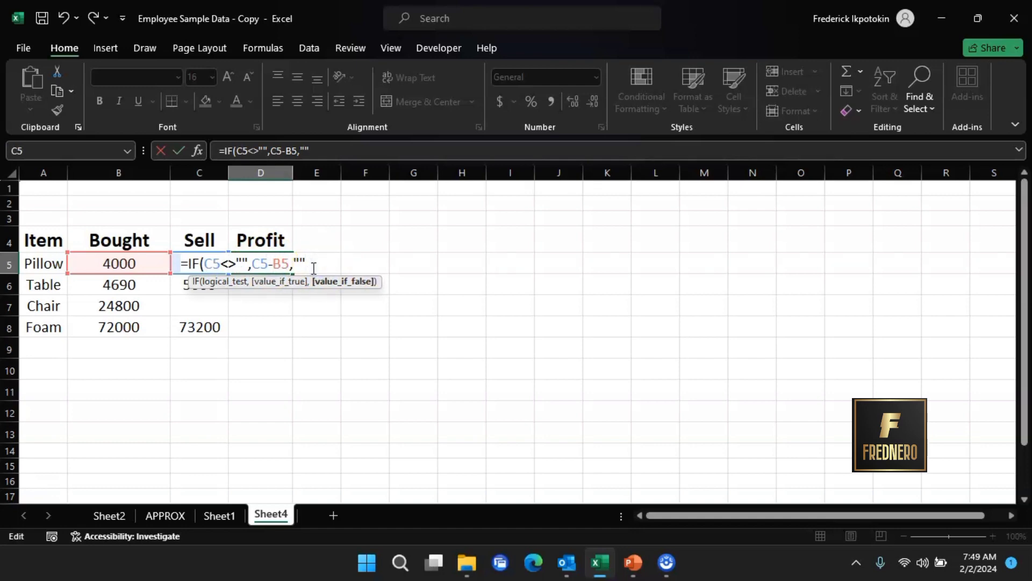
type(")")
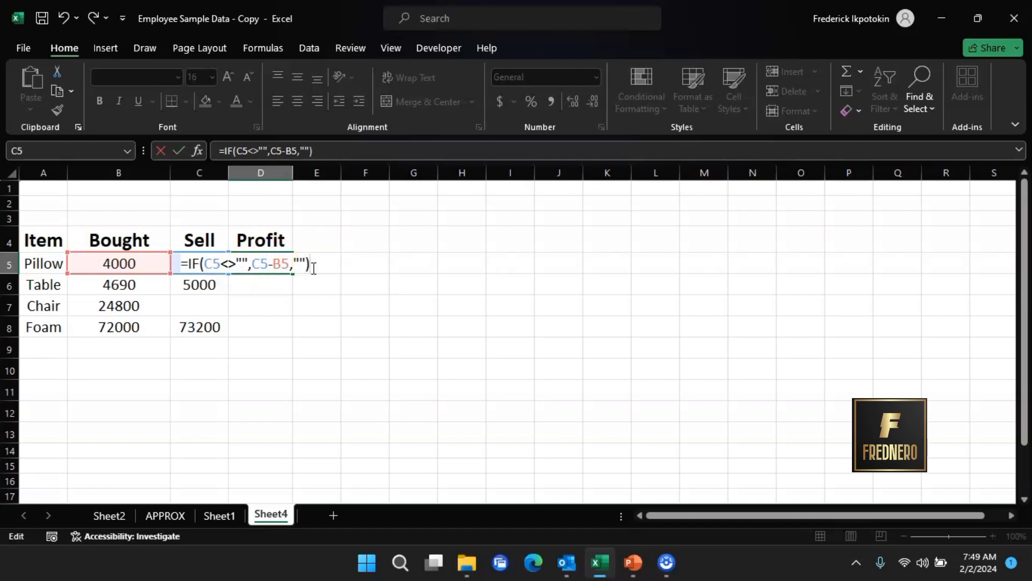
key("Return")
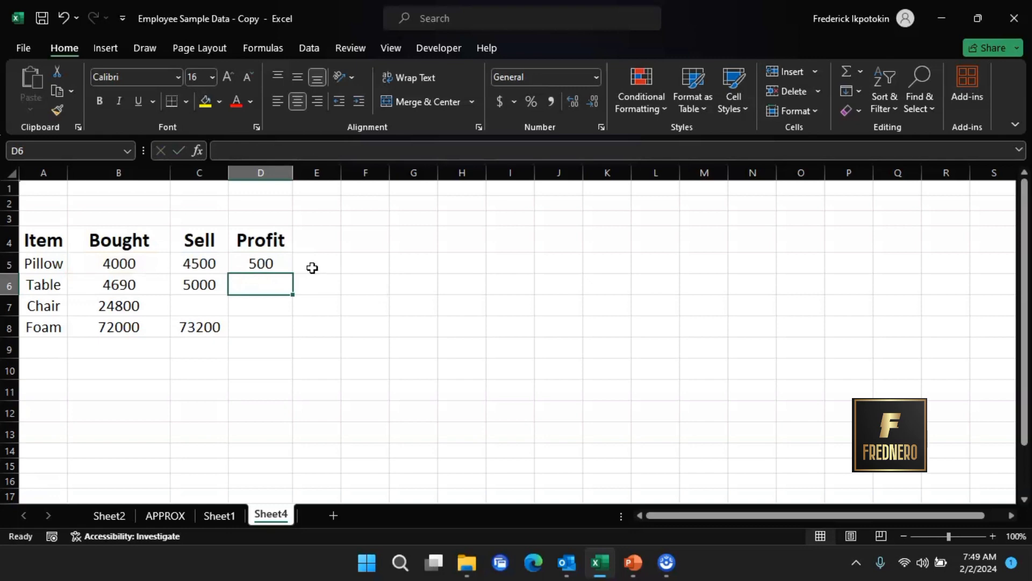
- Fill the D5 profit formula down through D8 and inspect the Chair row's Sell and Profit cells
left_click(270, 262)
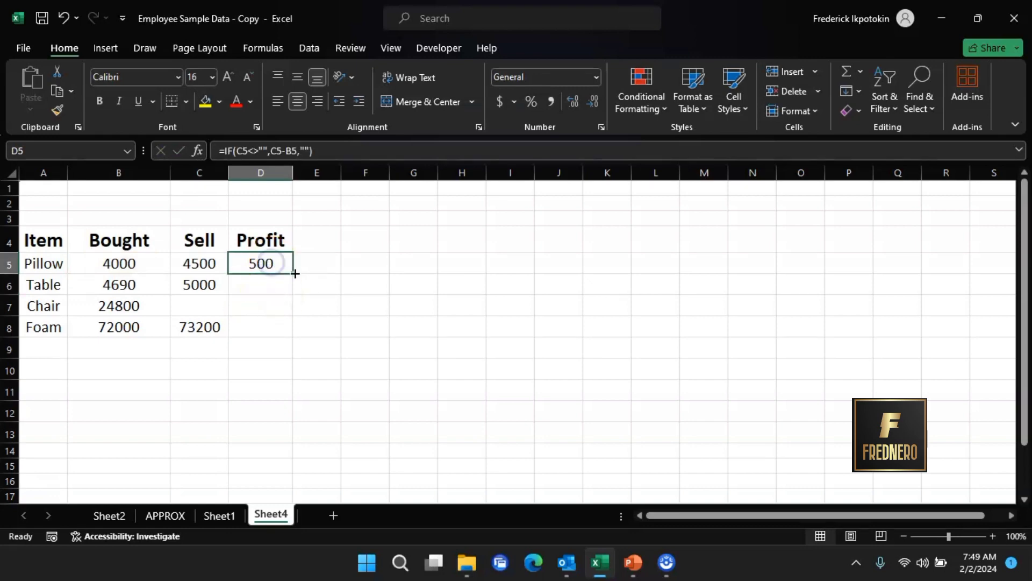
left_click_drag(293, 276, 290, 336)
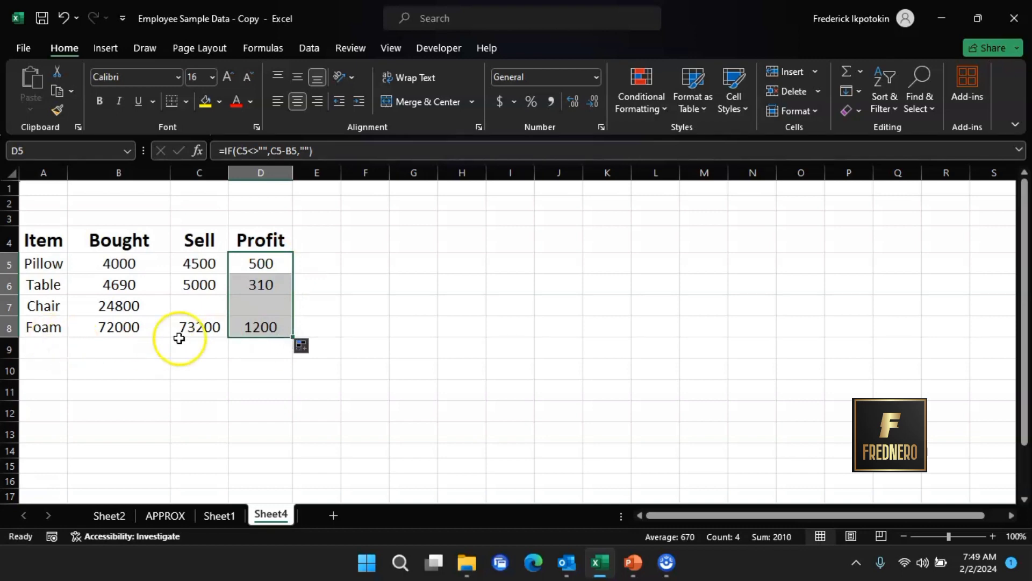
left_click(268, 304)
left_click(203, 307)
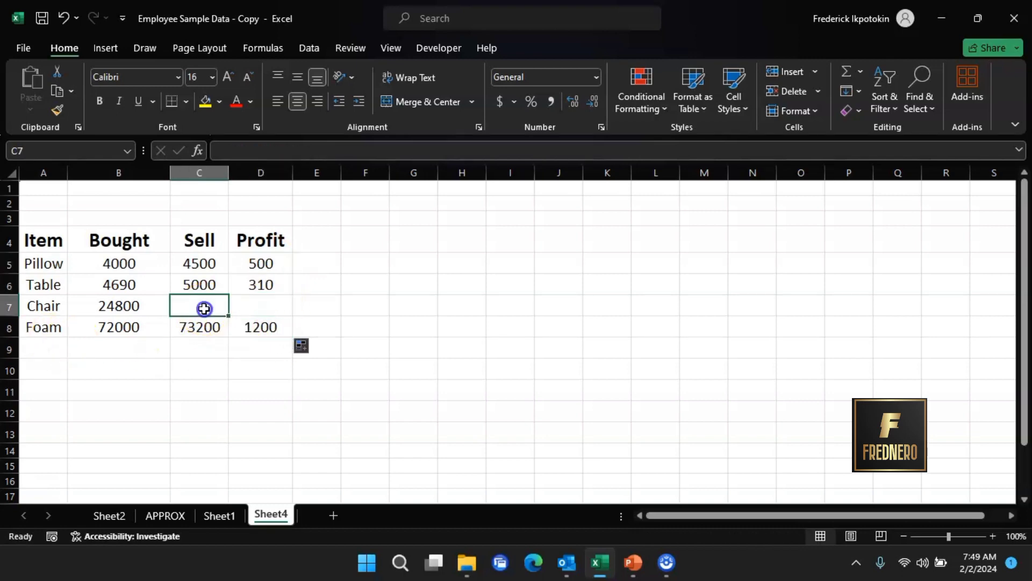
left_click(253, 309)
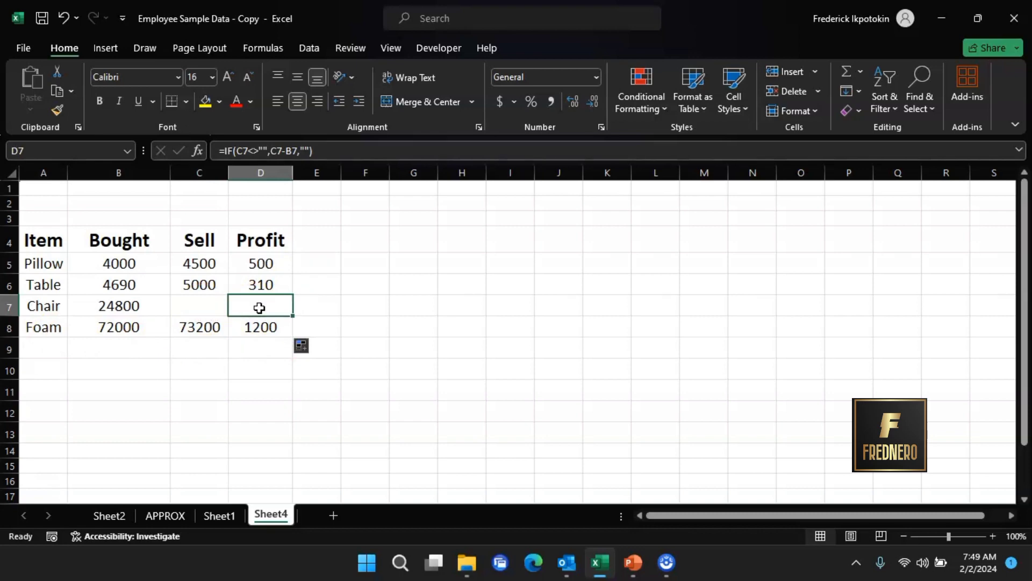
- Enter 25000 as the Chair's sell price in C7 to test the profit formula
left_click(212, 307)
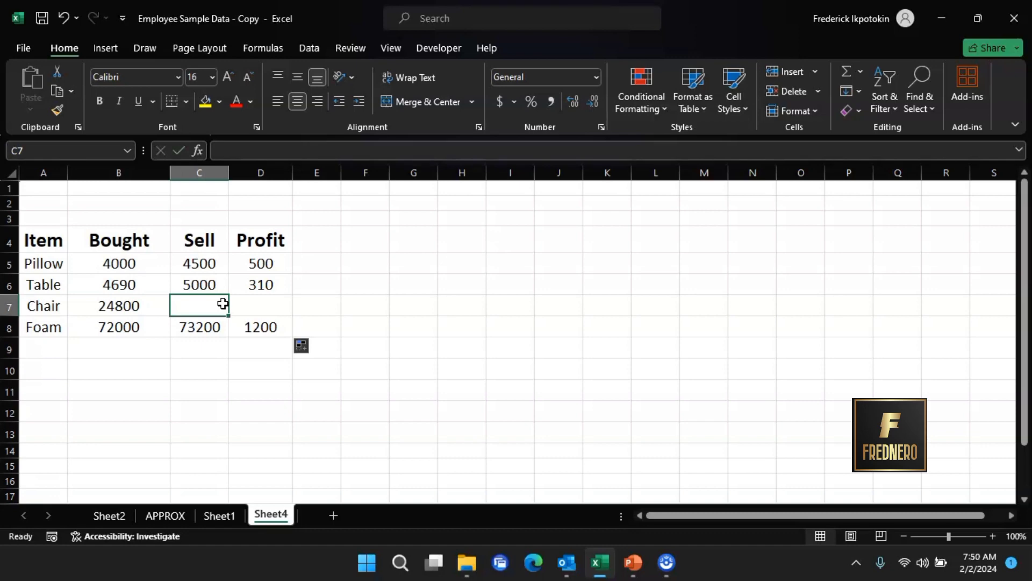
type("25000")
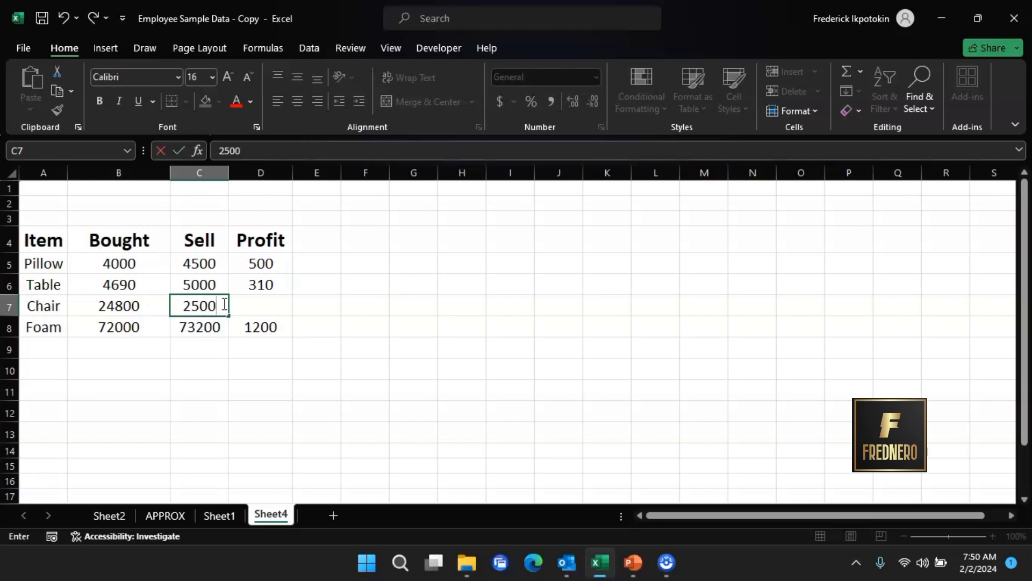
left_click(323, 310)
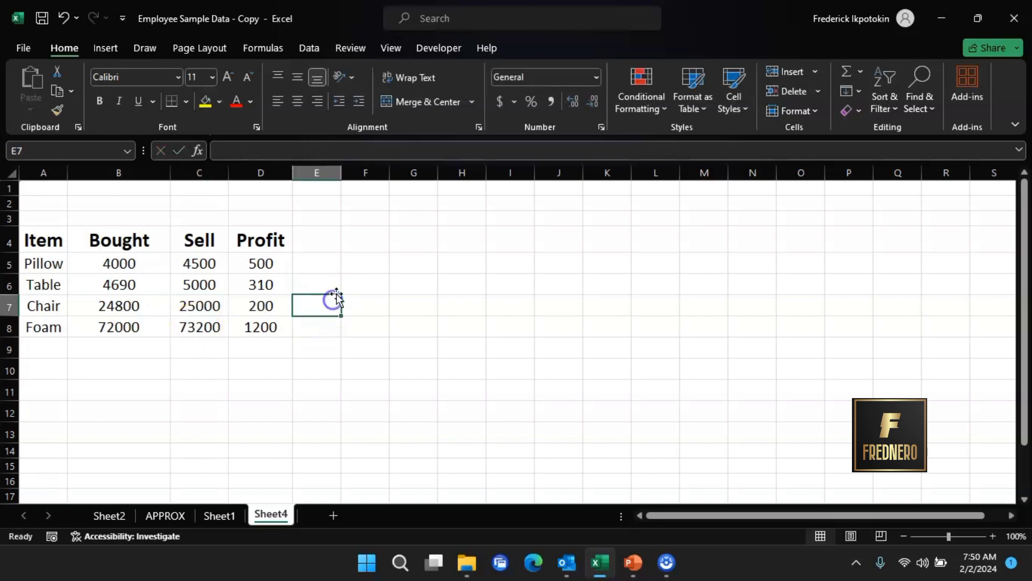
- Clear the Chair's sell price in C7 again
left_click(198, 312)
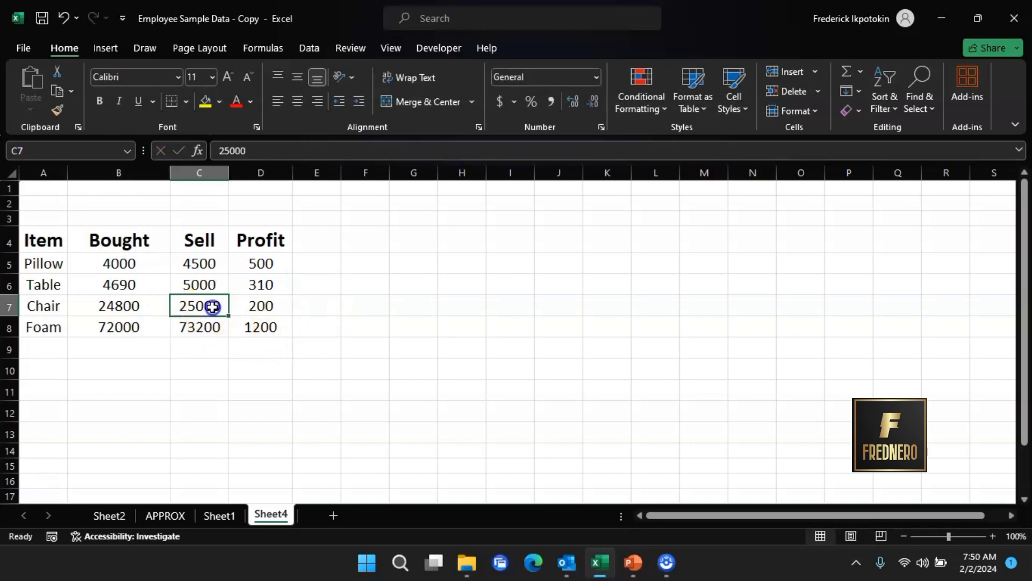
key("BackSpace")
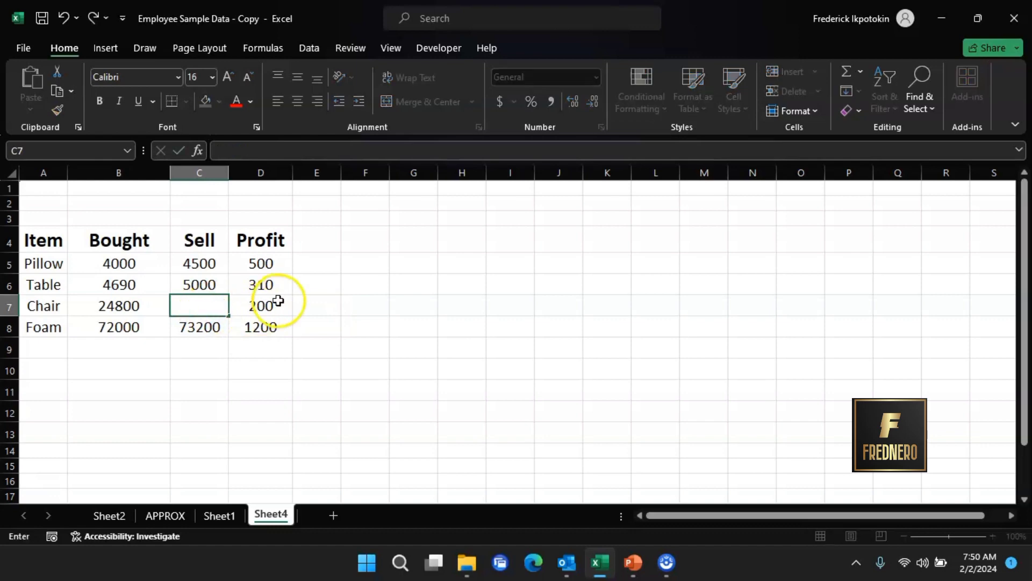
left_click(316, 311)
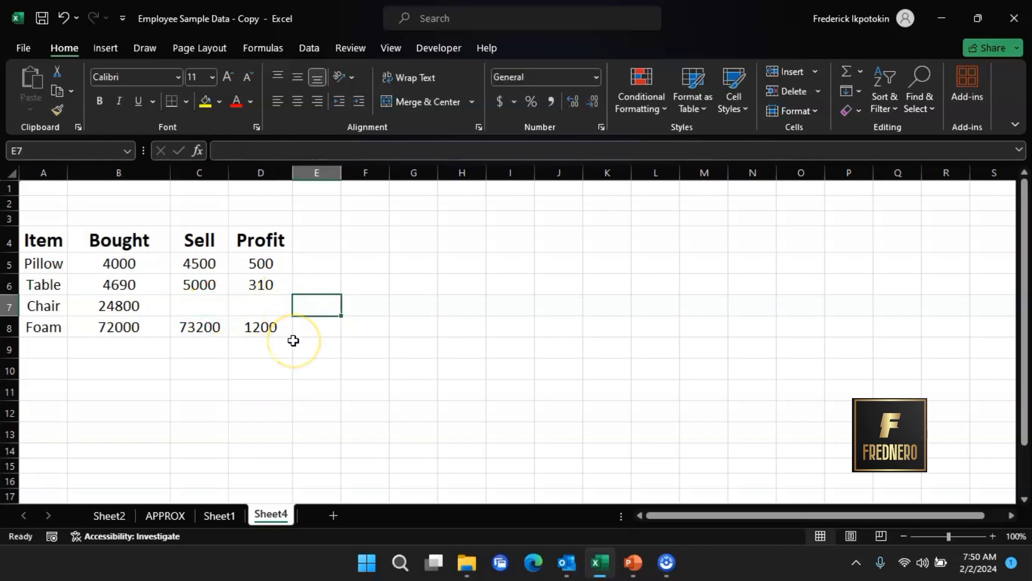